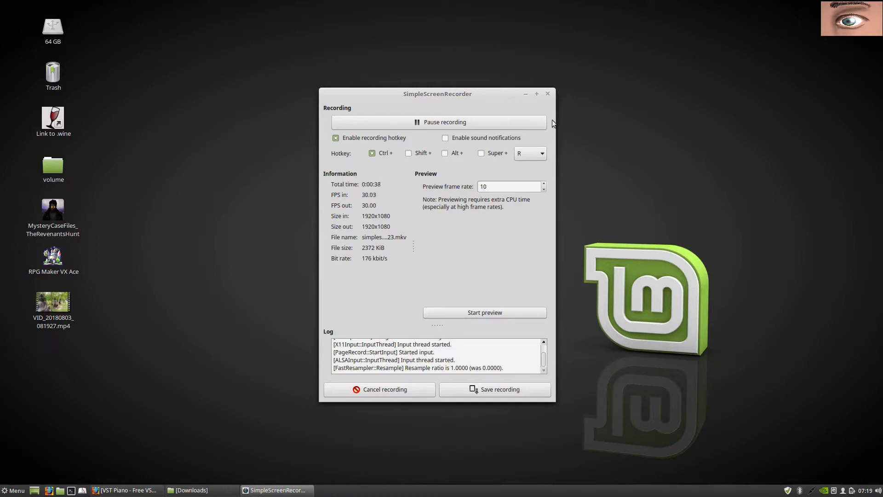
Minimize the screen recorder and launch LMMS from the Sound & Video menu.
{"action": "left_click", "coordinate": [526, 92]}
{"action": "left_click", "coordinate": [14, 491]}
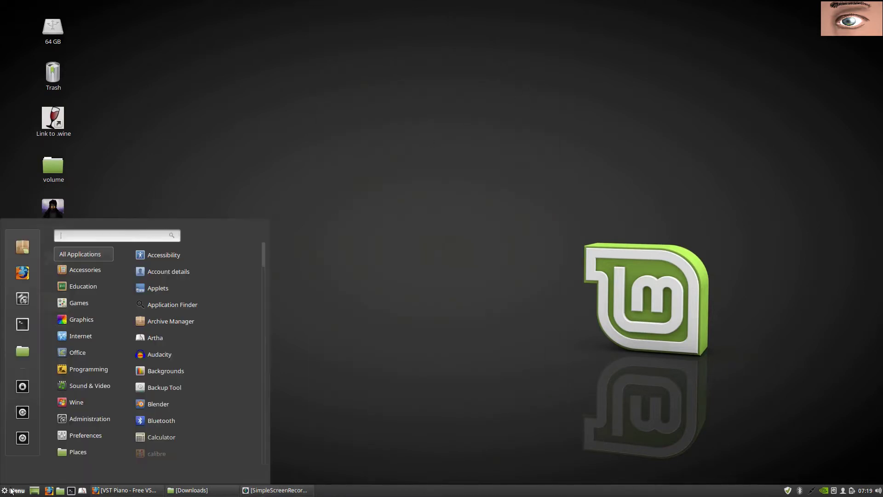
{"action": "mouse_move", "coordinate": [79, 387]}
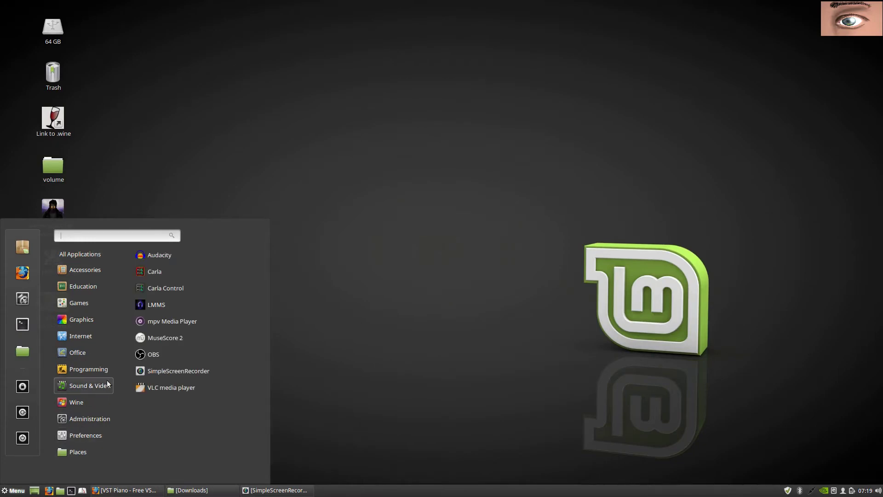
{"action": "left_click", "coordinate": [164, 306]}
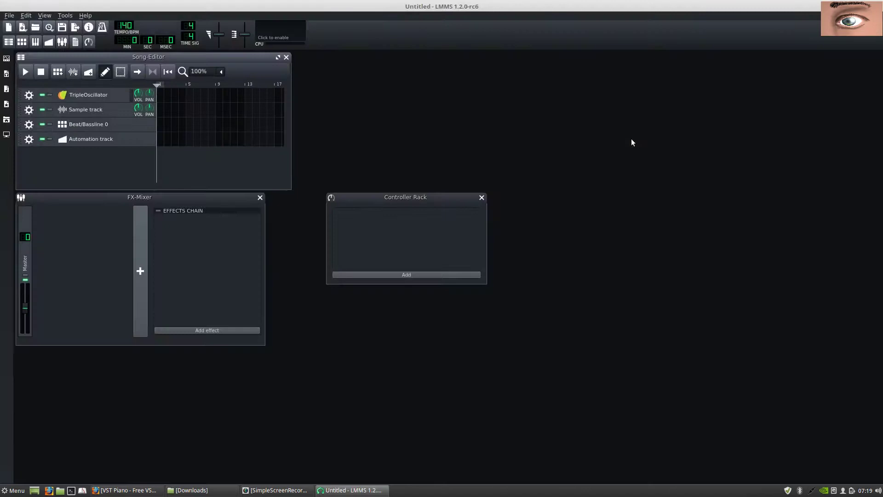
Close the FX-Mixer, Controller Rack and Song-Editor windows.
{"action": "left_click", "coordinate": [260, 198]}
{"action": "left_click", "coordinate": [481, 199]}
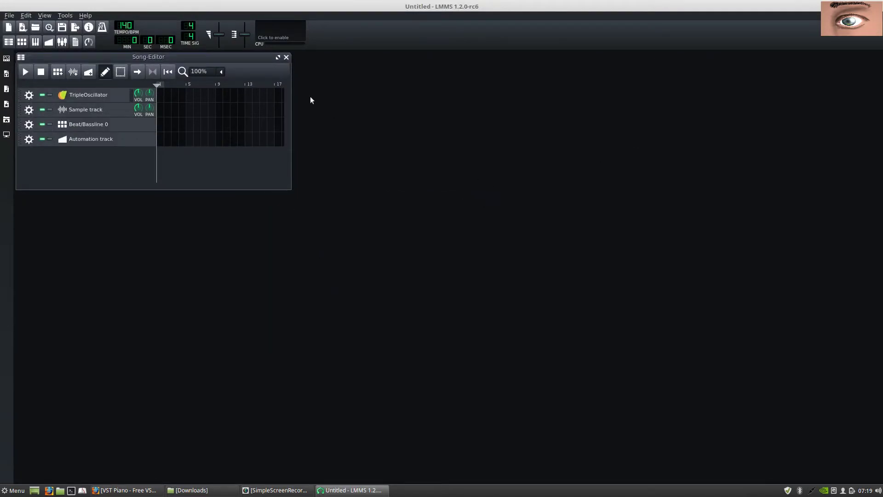
{"action": "left_click", "coordinate": [286, 58]}
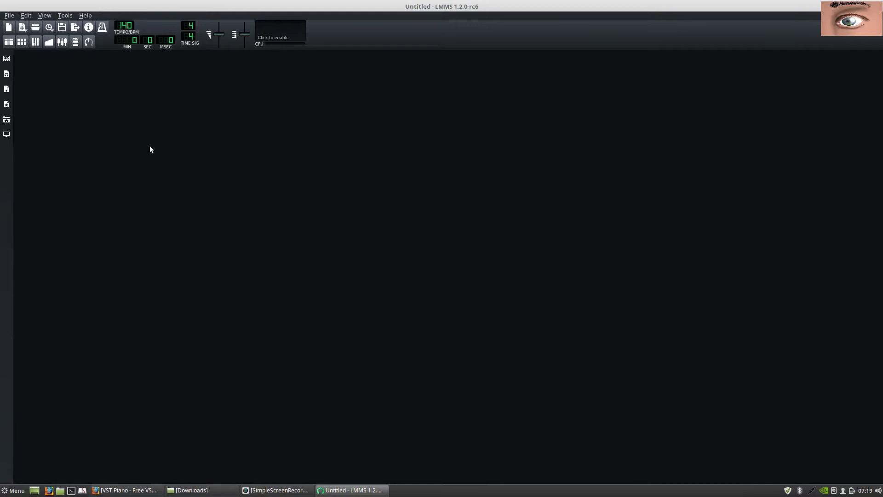
Add a VeSTige instrument track to the Song-Editor from the instrument plugins list.
{"action": "left_click", "coordinate": [7, 59]}
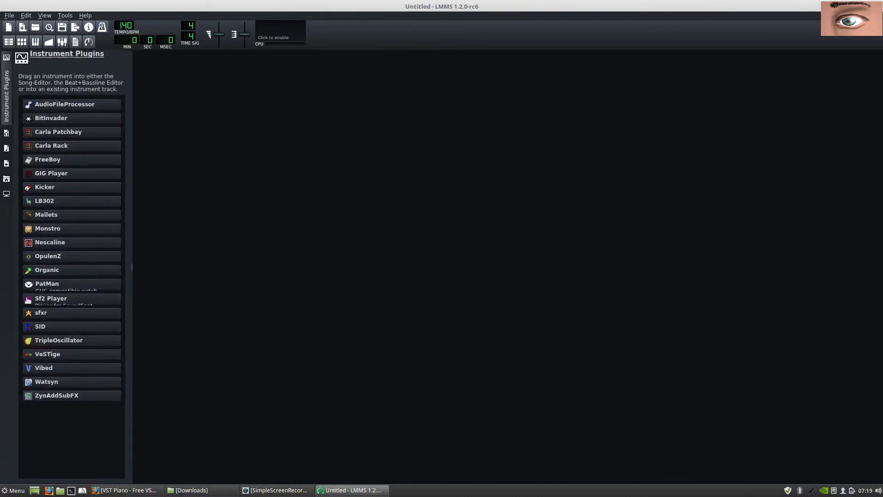
{"action": "left_click_drag", "start_coordinate": [34, 361], "coordinate": [209, 167]}
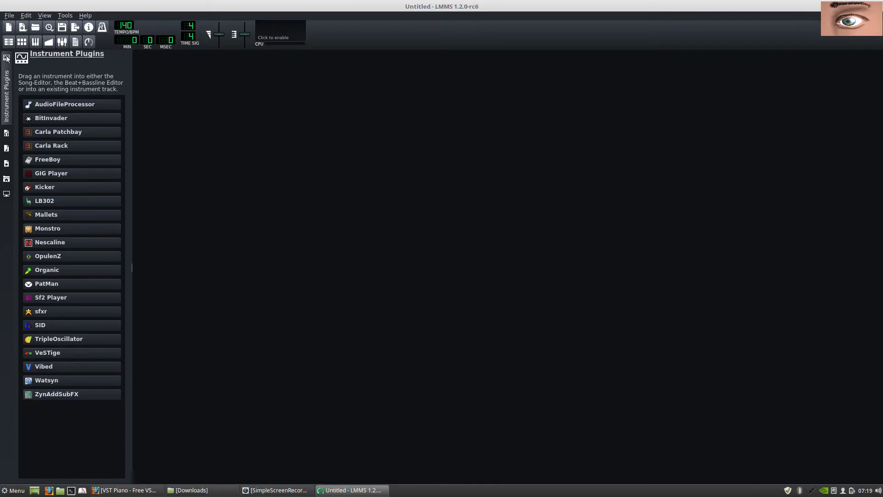
{"action": "left_click", "coordinate": [8, 42]}
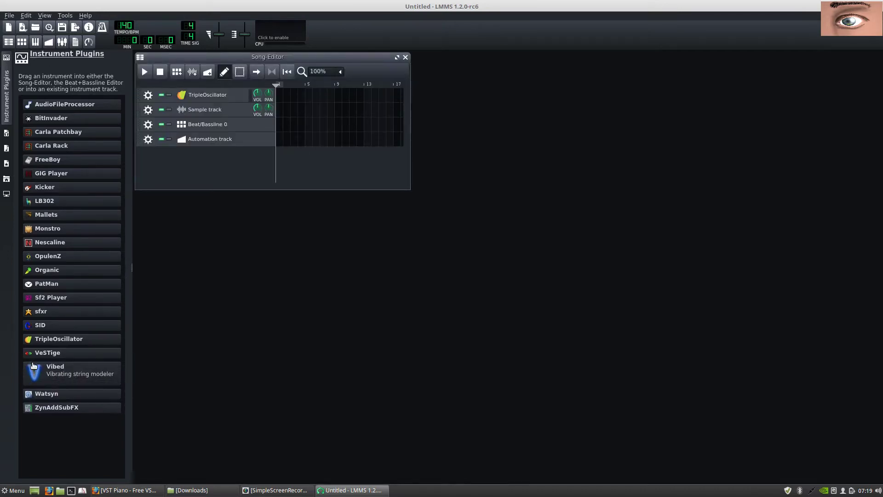
{"action": "left_click_drag", "start_coordinate": [55, 352], "coordinate": [187, 168]}
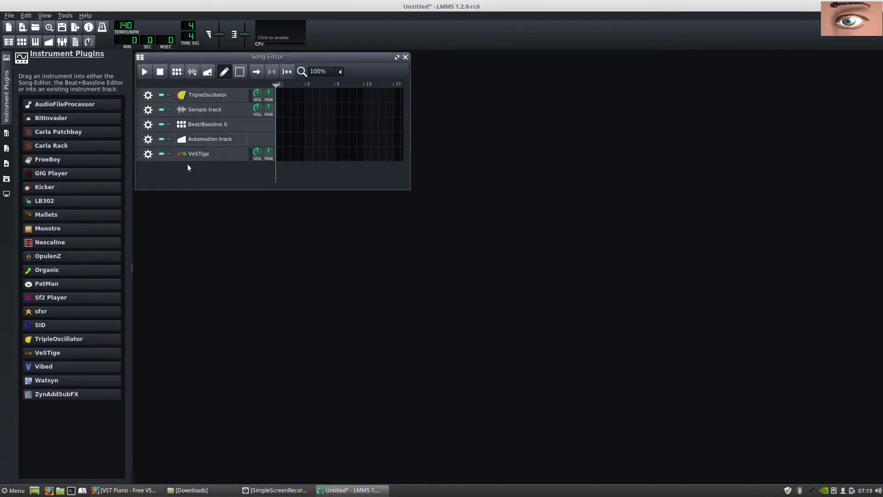
Remove the Automation, Beat/Bassline 0, Sample and TripleOscillator tracks, then hide the plugins panel.
{"action": "left_click", "coordinate": [148, 140]}
{"action": "left_click", "coordinate": [154, 164]}
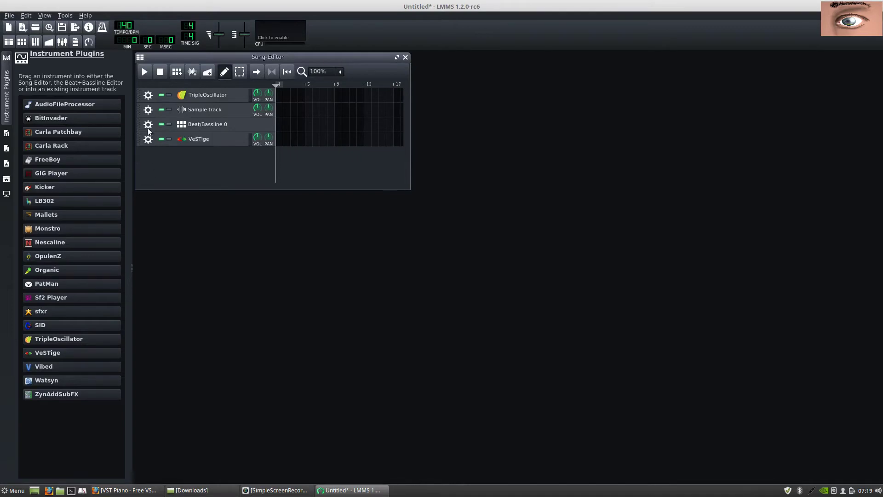
{"action": "left_click", "coordinate": [148, 127]}
{"action": "left_click", "coordinate": [154, 147]}
{"action": "left_click", "coordinate": [149, 110]}
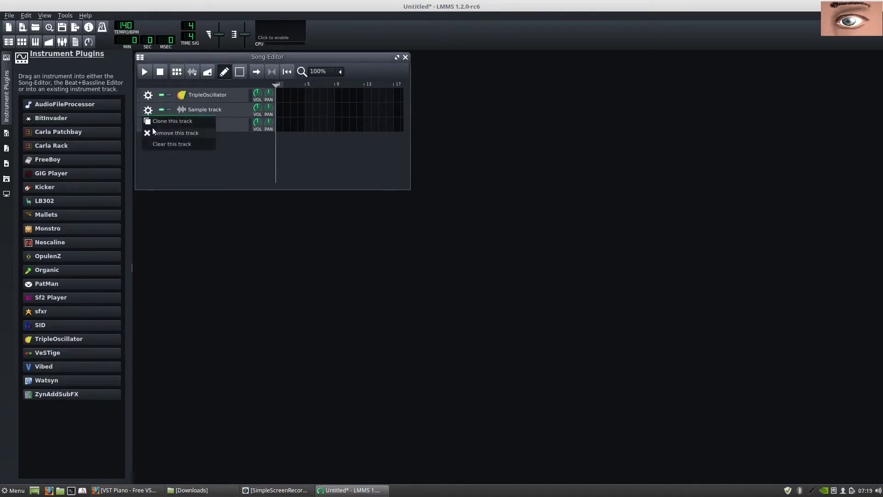
{"action": "left_click", "coordinate": [154, 133]}
{"action": "left_click", "coordinate": [148, 95]}
{"action": "left_click", "coordinate": [152, 119]}
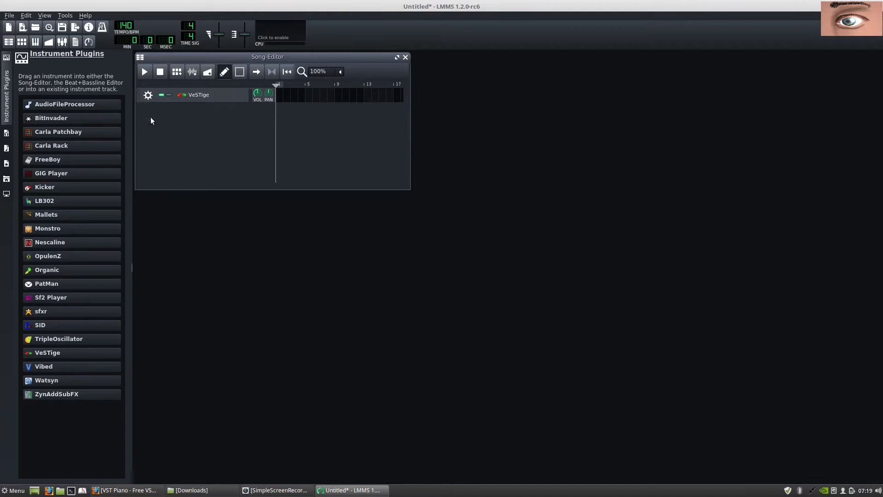
{"action": "left_click", "coordinate": [7, 91]}
{"action": "mouse_move", "coordinate": [102, 58]}
{"action": "left_mouse_down"}
{"action": "mouse_move", "coordinate": [111, 71]}
{"action": "mouse_move", "coordinate": [106, 63]}
{"action": "left_mouse_up"}
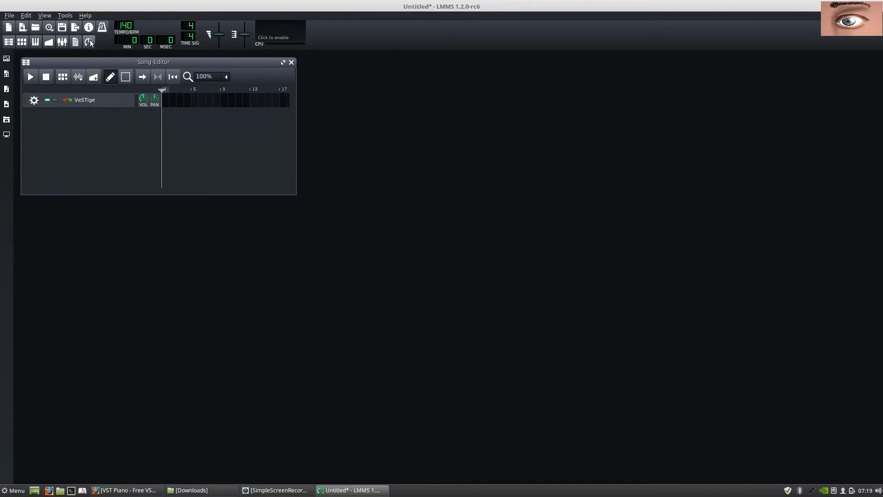
Show the About LMMS dialog from the Help menu, confirming version 1.2.0-rc6.
{"action": "left_click", "coordinate": [86, 16]}
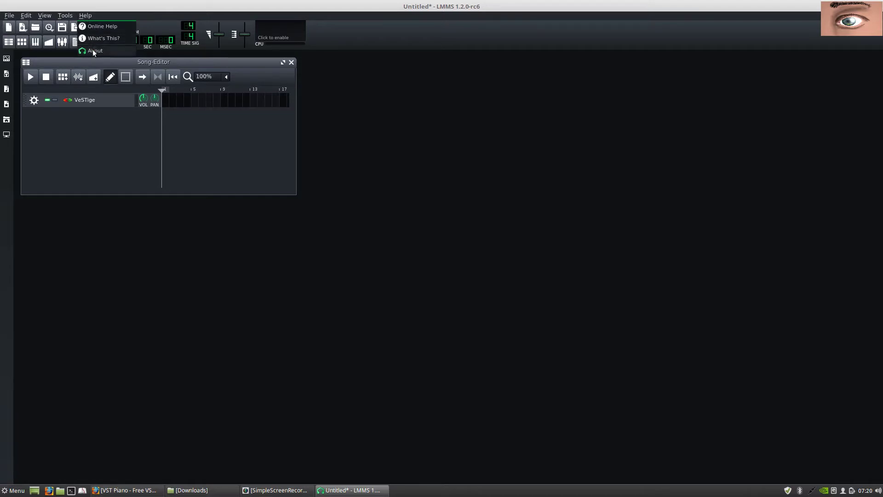
{"action": "left_click", "coordinate": [94, 51]}
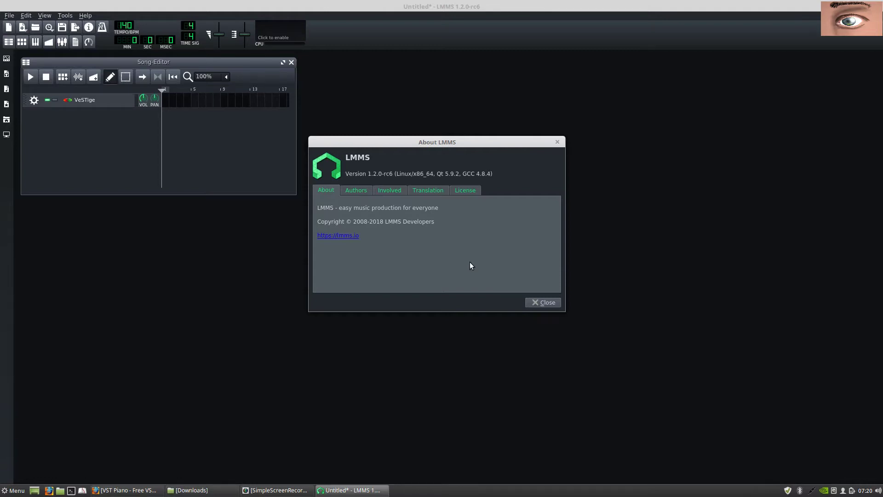
{"action": "left_click", "coordinate": [14, 490]}
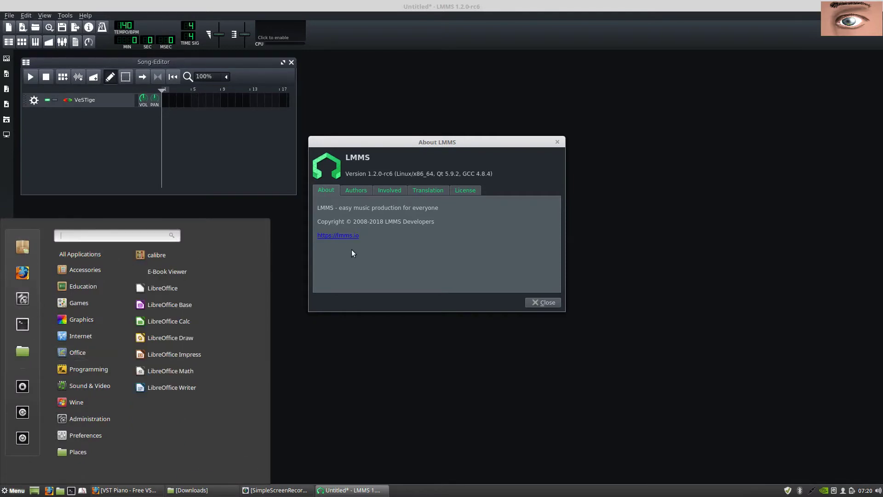
{"action": "left_click", "coordinate": [19, 255]}
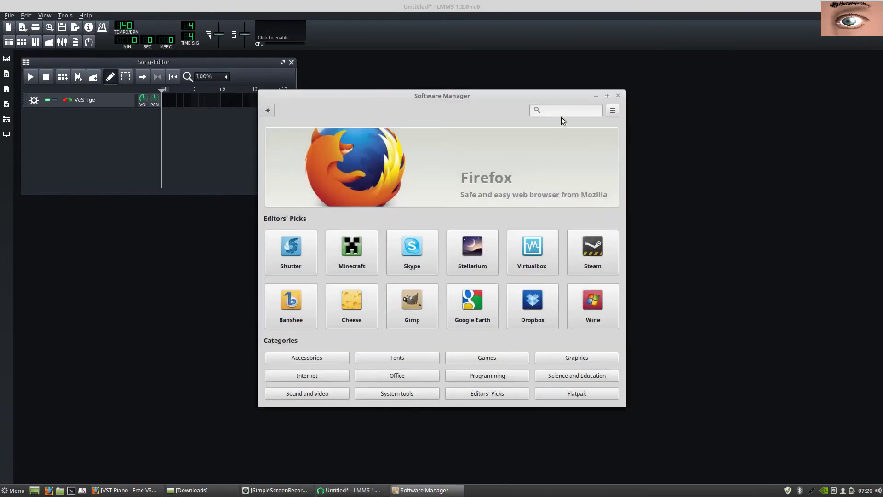
{"action": "type", "text": "lmms"}
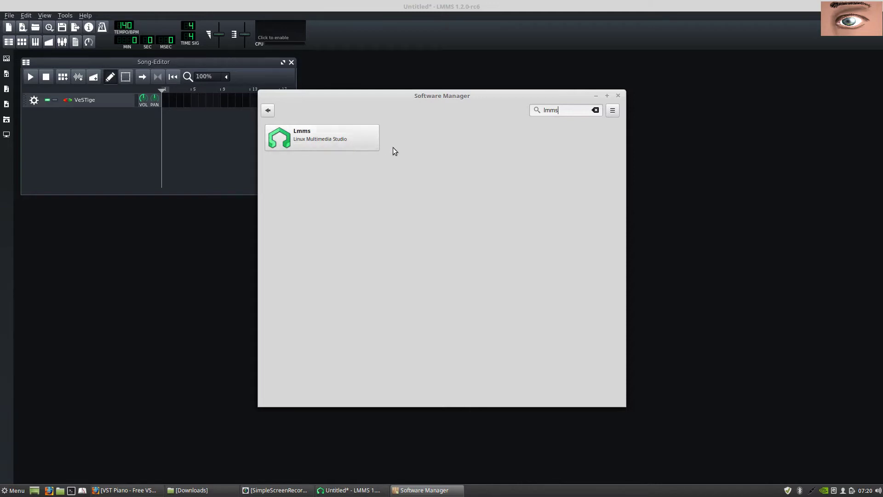
Close the software manager and the About LMMS dialog.
{"action": "left_click", "coordinate": [617, 96]}
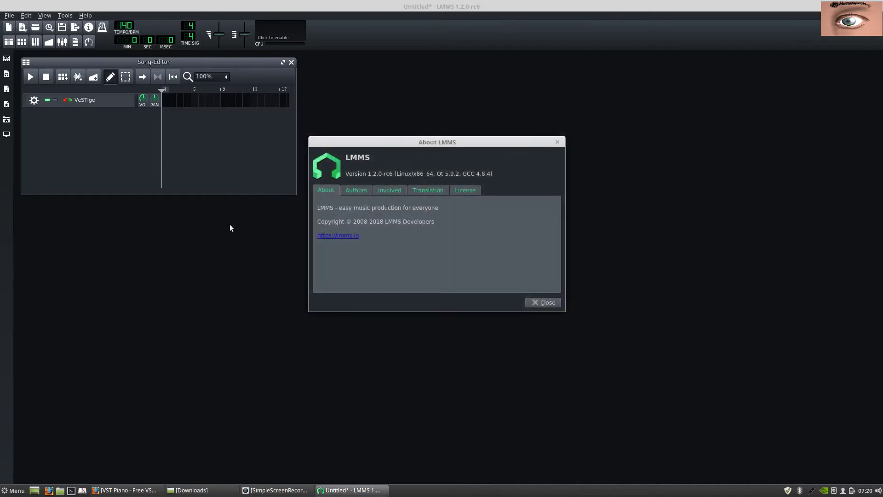
{"action": "left_click", "coordinate": [557, 143]}
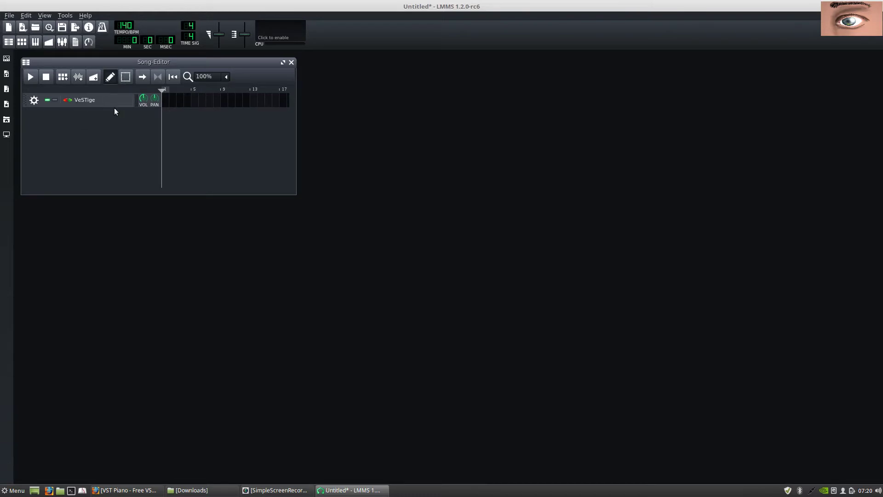
{"action": "left_click", "coordinate": [44, 15]}
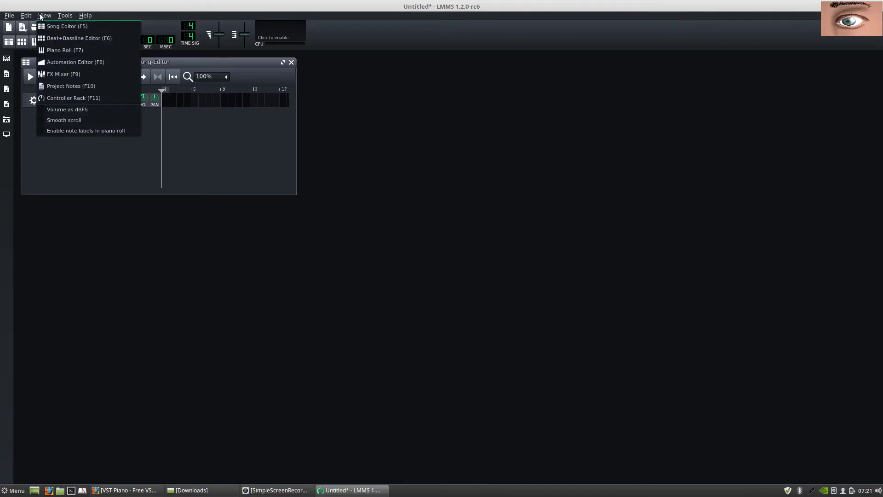
Browse for the VST-plugin directory in Settings > Directories, then close the chooser.
{"action": "mouse_move", "coordinate": [26, 15]}
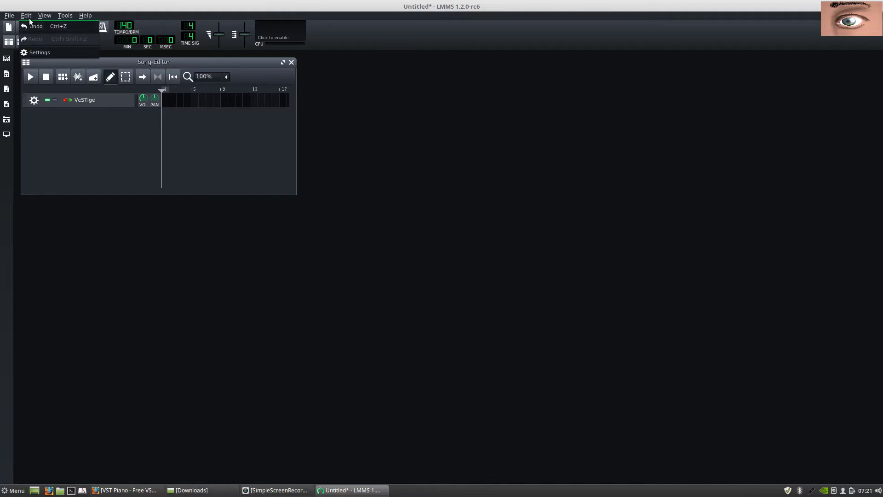
{"action": "left_click", "coordinate": [36, 52]}
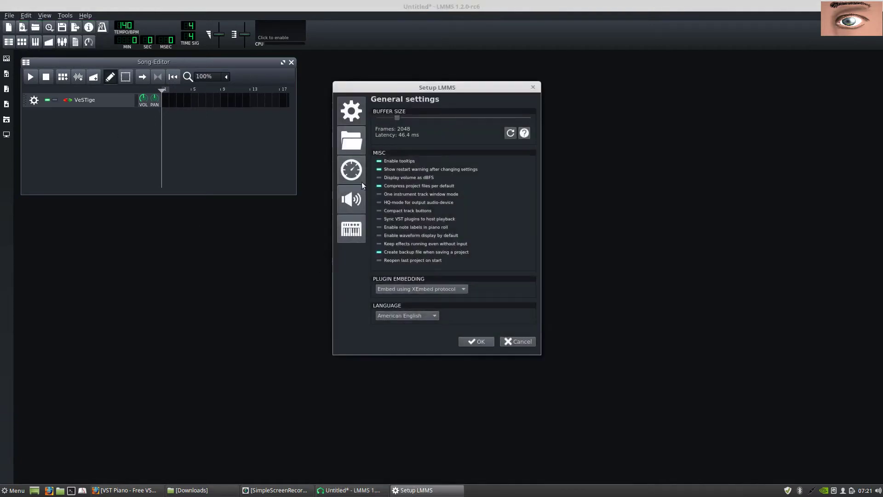
{"action": "left_click", "coordinate": [356, 140]}
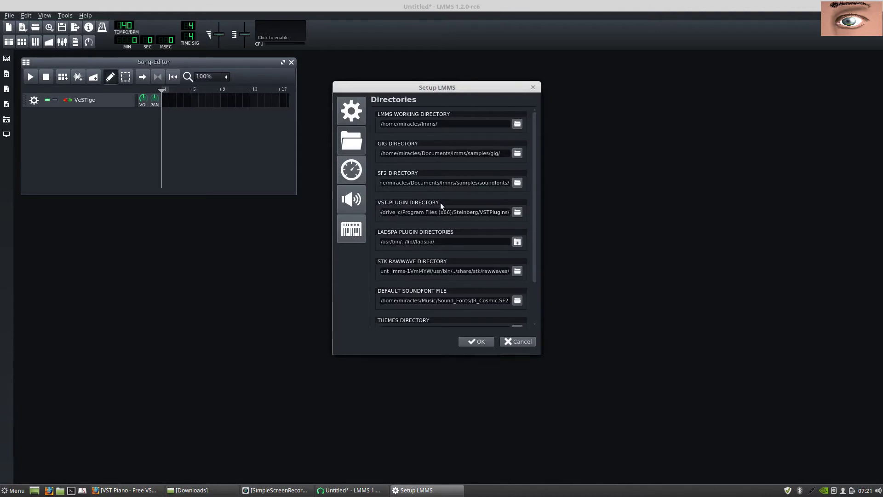
{"action": "left_click", "coordinate": [518, 212]}
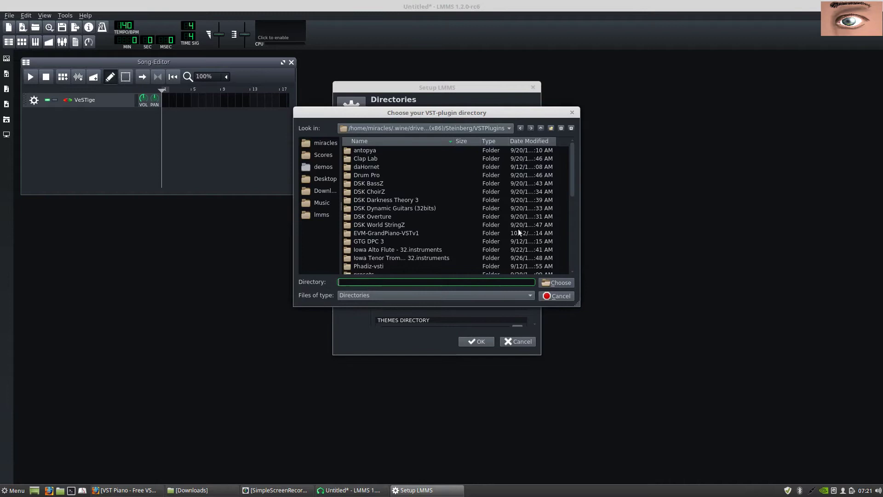
{"action": "left_click", "coordinate": [572, 113]}
Close the Setup dialog and minimize the LMMS window.
{"action": "left_click", "coordinate": [533, 87]}
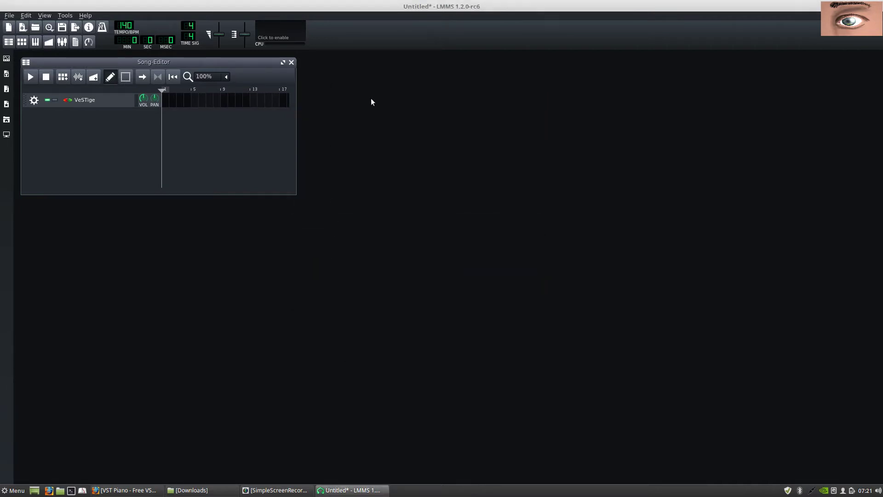
{"action": "left_click", "coordinate": [854, 6]}
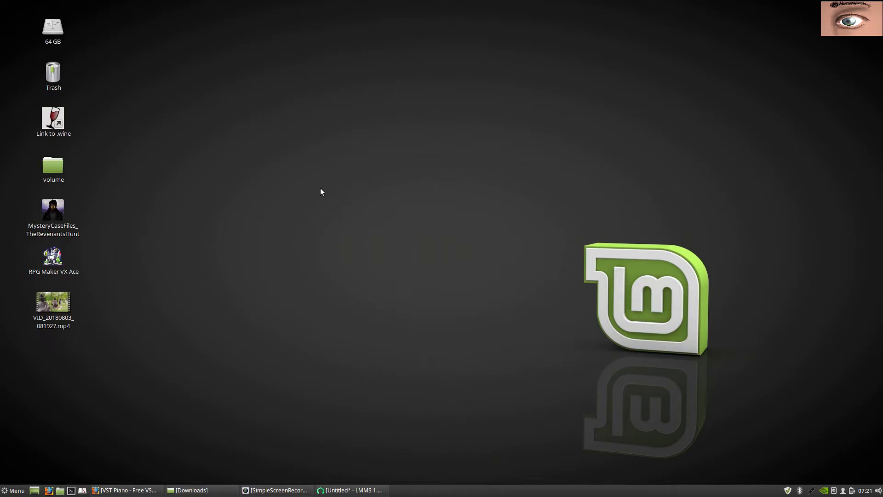
{"action": "left_click", "coordinate": [11, 491]}
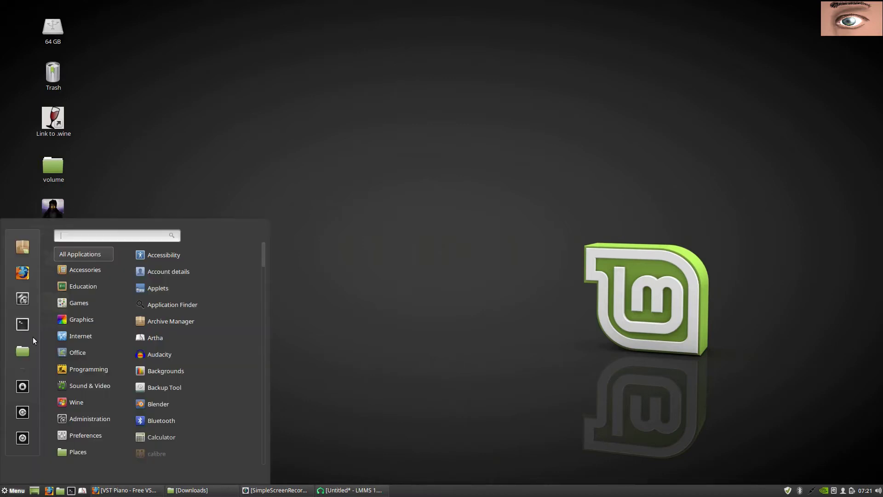
{"action": "left_click", "coordinate": [21, 255]}
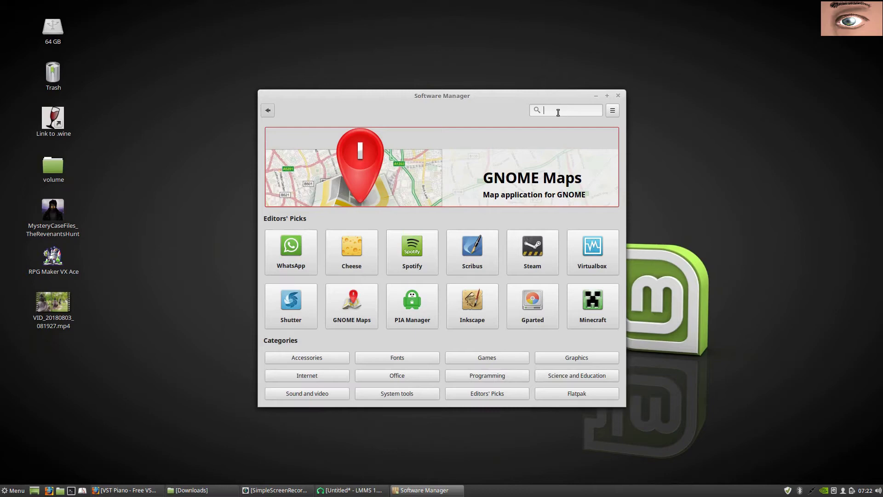
{"action": "type", "text": "wine"}
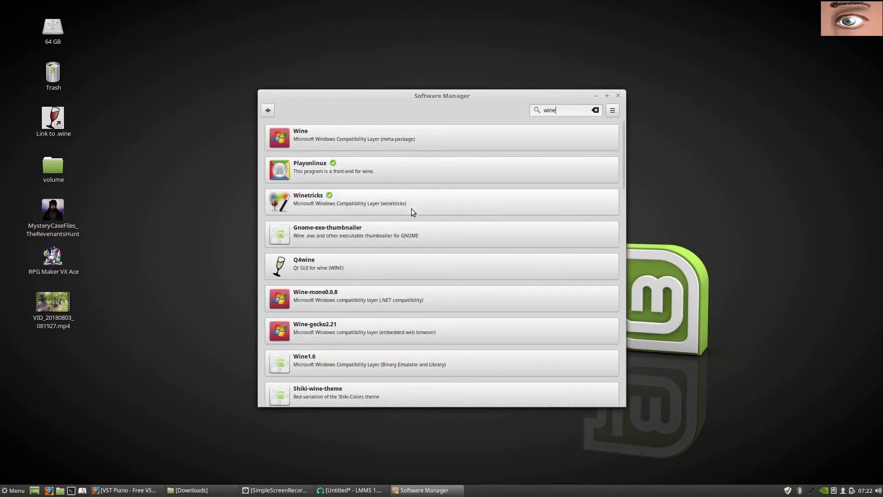
{"action": "scroll", "coordinate": [410, 216], "scroll_direction": "down", "scroll_amount": 10}
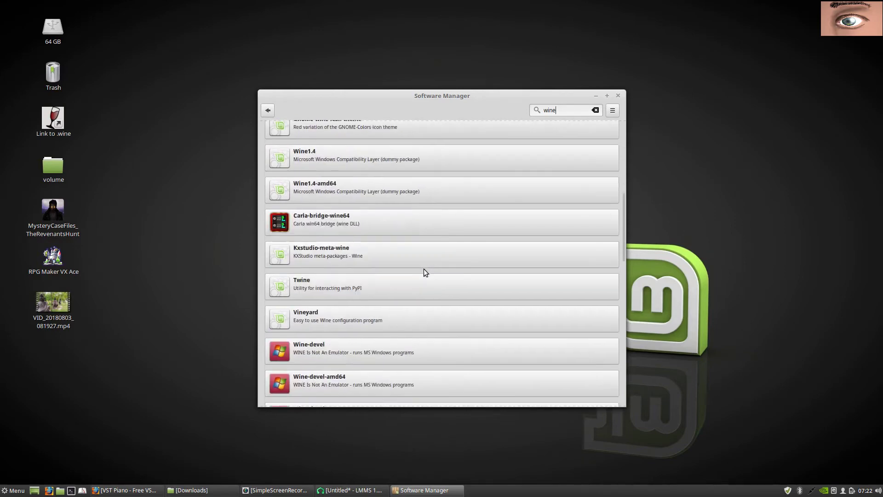
{"action": "scroll", "coordinate": [423, 276], "scroll_direction": "up", "scroll_amount": 10}
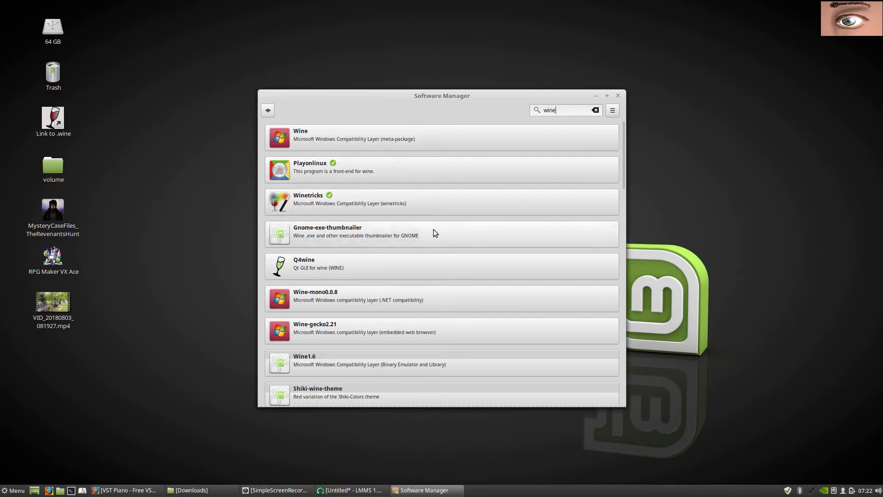
{"action": "scroll", "coordinate": [440, 225], "scroll_direction": "down", "scroll_amount": 15}
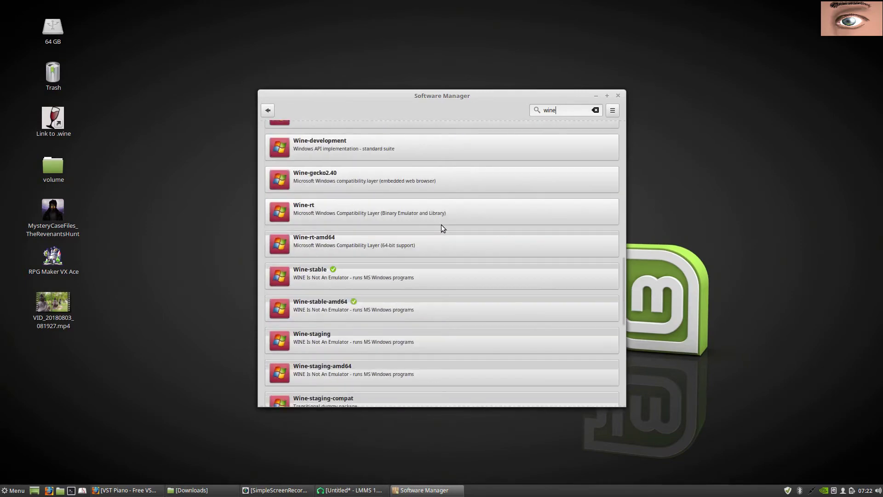
{"action": "scroll", "coordinate": [440, 226], "scroll_direction": "up", "scroll_amount": 14}
{"action": "scroll", "coordinate": [441, 227], "scroll_direction": "down", "scroll_amount": 15}
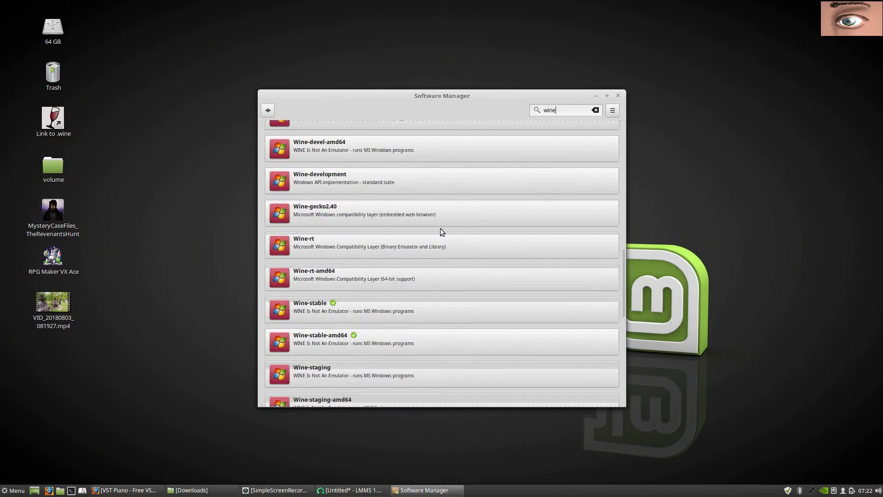
{"action": "scroll", "coordinate": [440, 228], "scroll_direction": "down", "scroll_amount": 5}
{"action": "scroll", "coordinate": [414, 257], "scroll_direction": "up", "scroll_amount": 1}
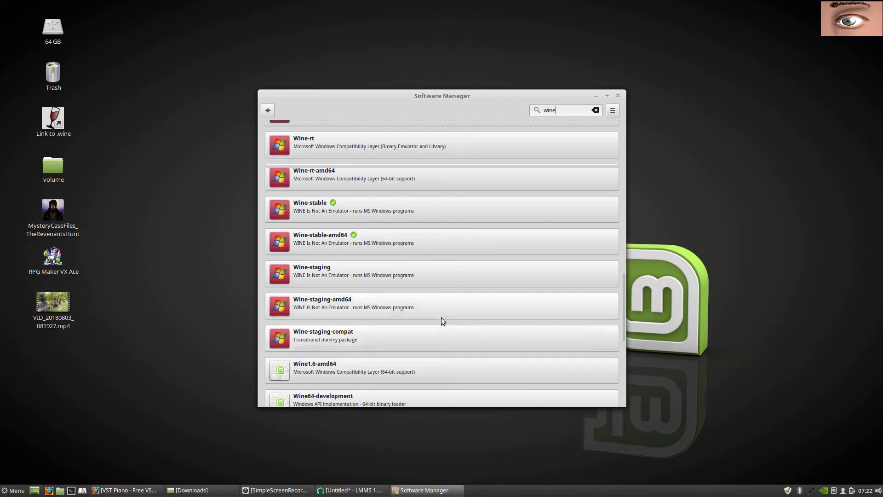
{"action": "scroll", "coordinate": [457, 300], "scroll_direction": "up", "scroll_amount": 5}
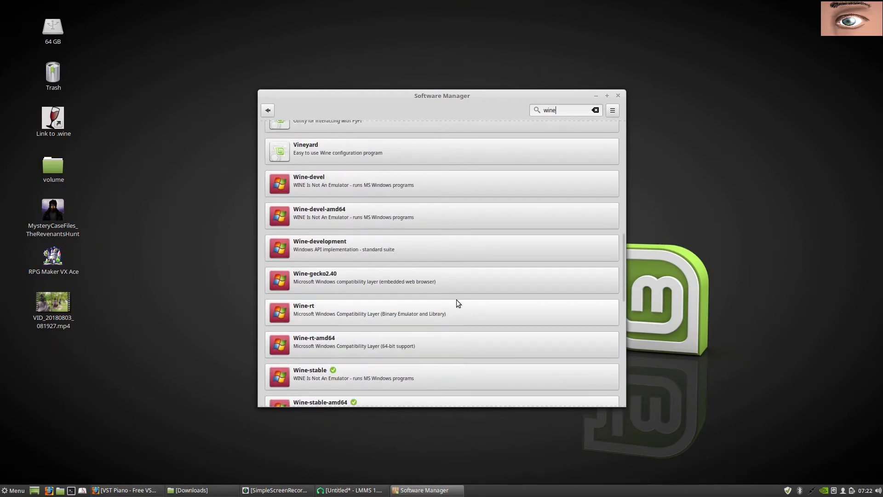
{"action": "scroll", "coordinate": [428, 173], "scroll_direction": "up", "scroll_amount": 3}
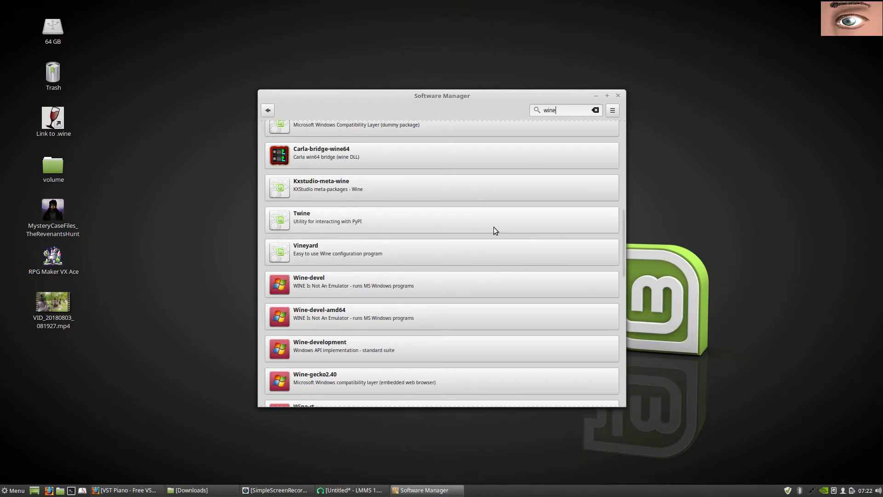
{"action": "left_click", "coordinate": [617, 95]}
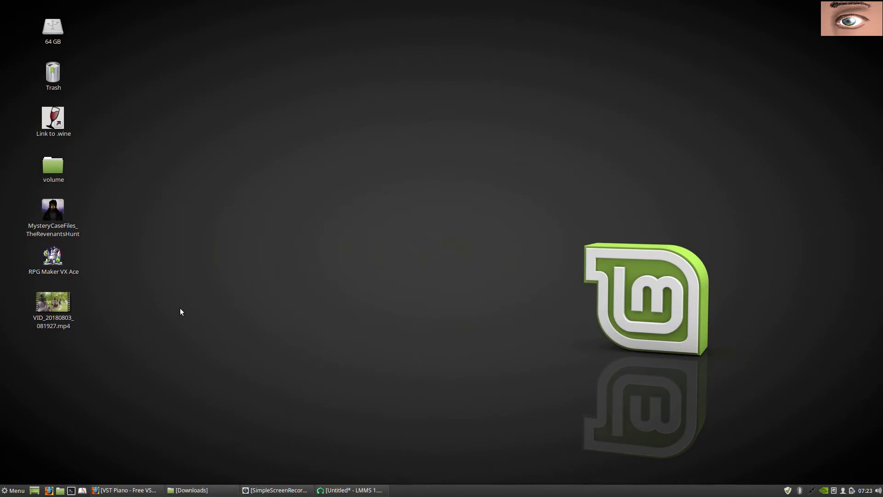
{"action": "left_click", "coordinate": [14, 490]}
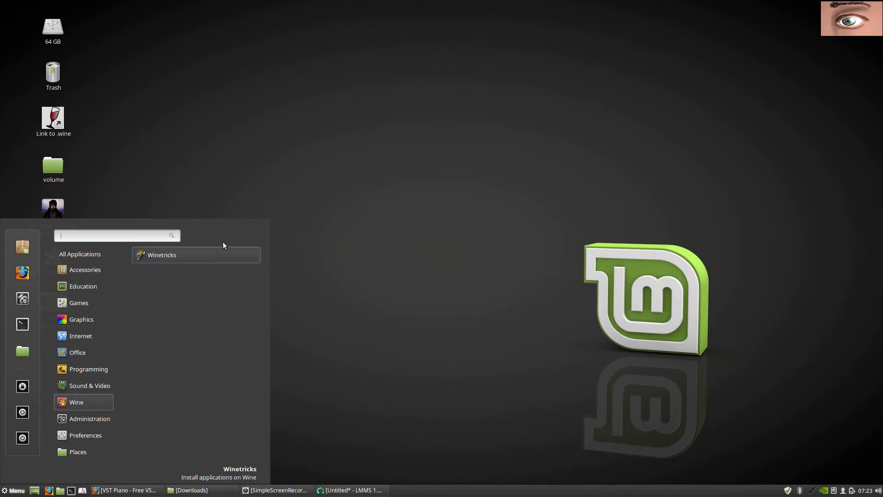
{"action": "left_click", "coordinate": [302, 236]}
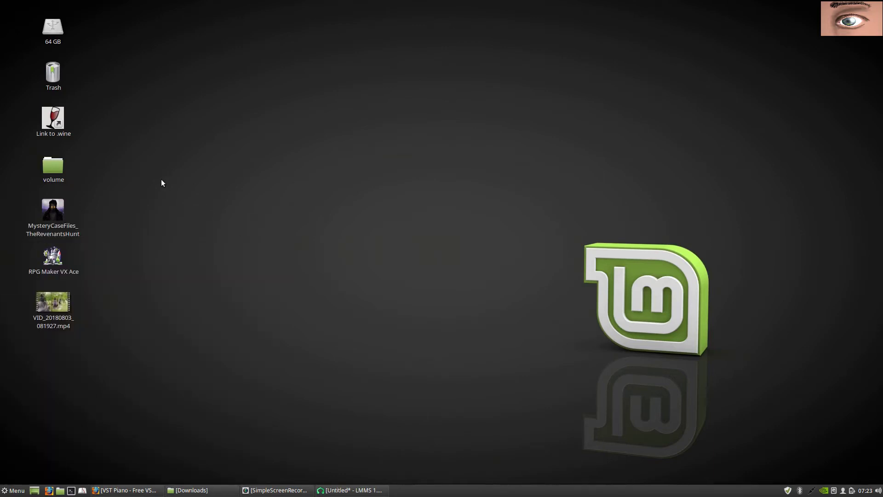
Open .wine > drive_c > Program Files (x86) > Steinberg > VSTPlugins, select a dll, and minimize.
{"action": "double_click", "coordinate": [56, 122]}
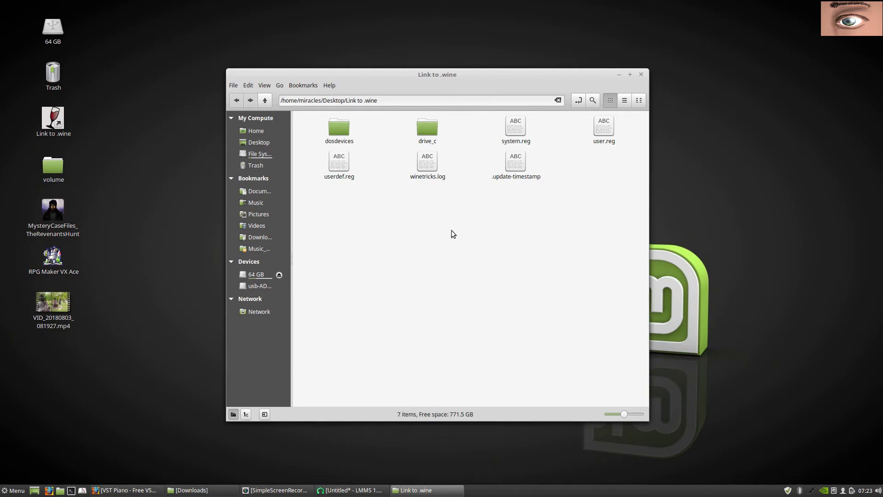
{"action": "double_click", "coordinate": [429, 134]}
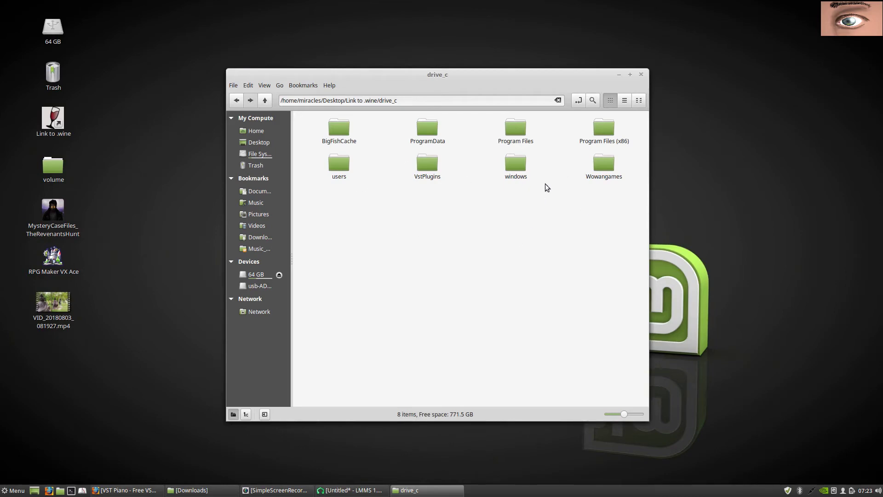
{"action": "double_click", "coordinate": [602, 126]}
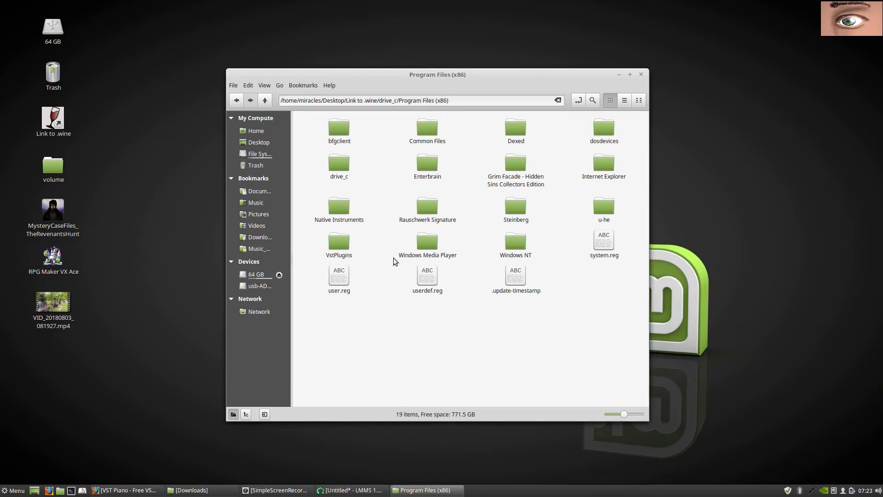
{"action": "double_click", "coordinate": [513, 211]}
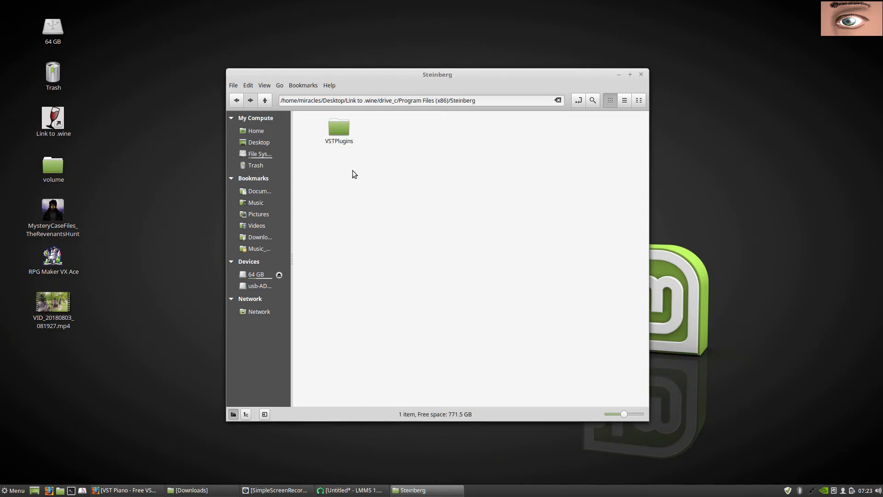
{"action": "double_click", "coordinate": [338, 127]}
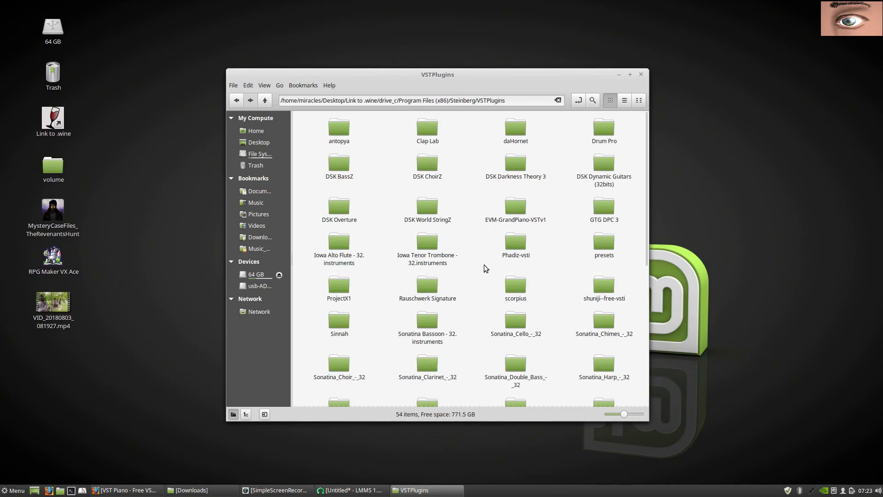
{"action": "scroll", "coordinate": [483, 265], "scroll_direction": "down", "scroll_amount": 10}
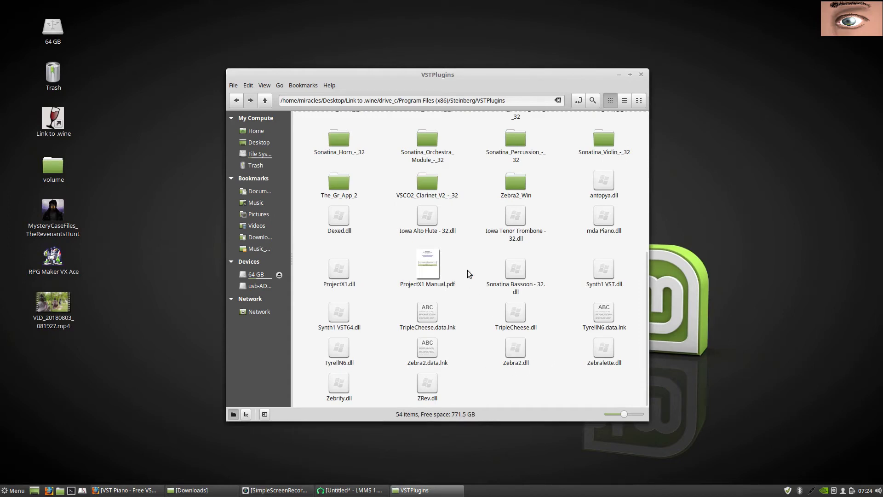
{"action": "left_click", "coordinate": [424, 216]}
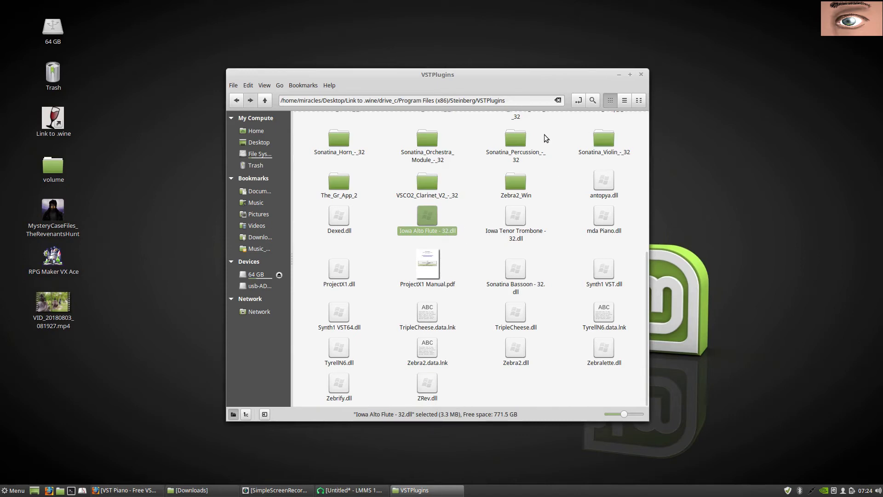
{"action": "left_click", "coordinate": [620, 75]}
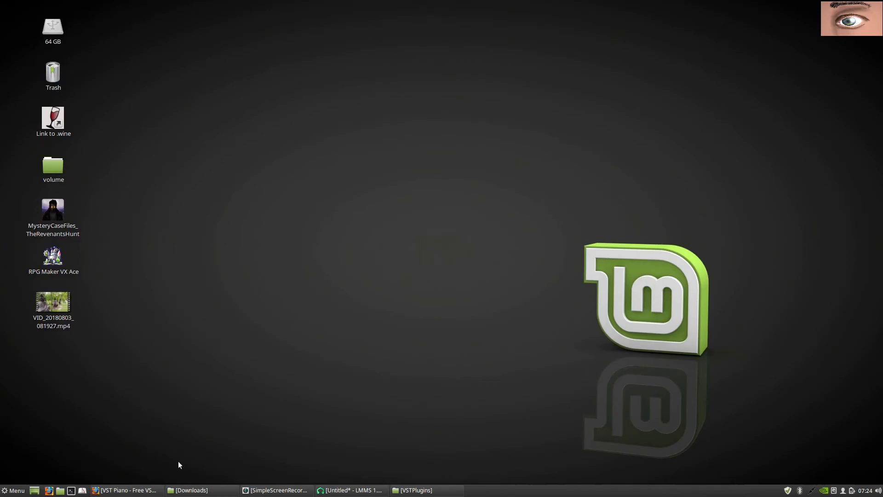
Return to the VST Piano page and reveal EVM-GrandPiano-VSTv1.rar in its Downloads folder.
{"action": "left_click", "coordinate": [135, 491]}
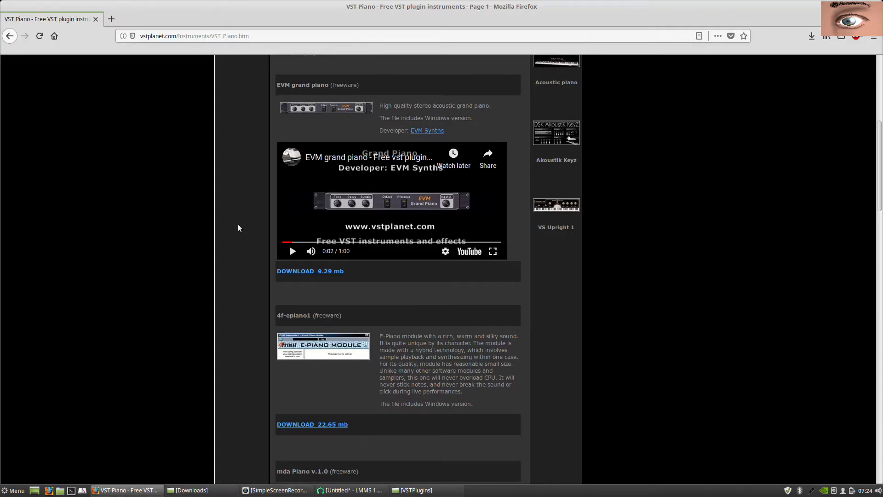
{"action": "scroll", "coordinate": [263, 233], "scroll_direction": "up", "scroll_amount": 6}
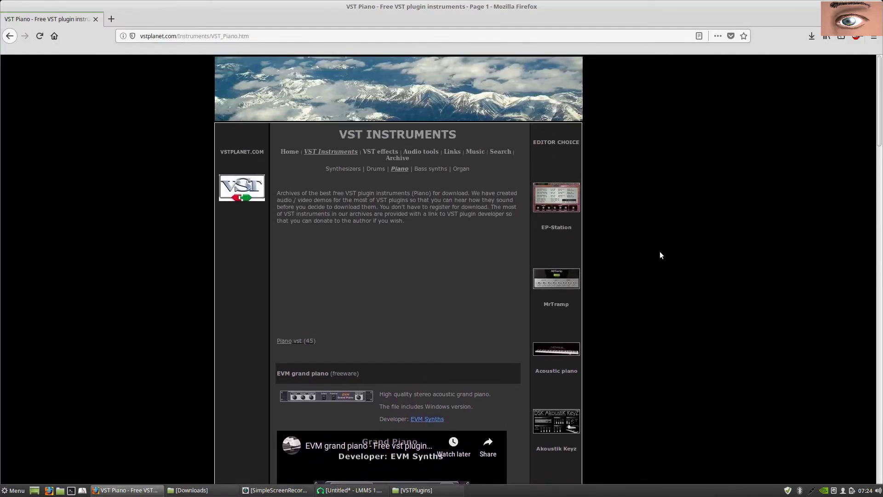
{"action": "scroll", "coordinate": [668, 247], "scroll_direction": "down", "scroll_amount": 5}
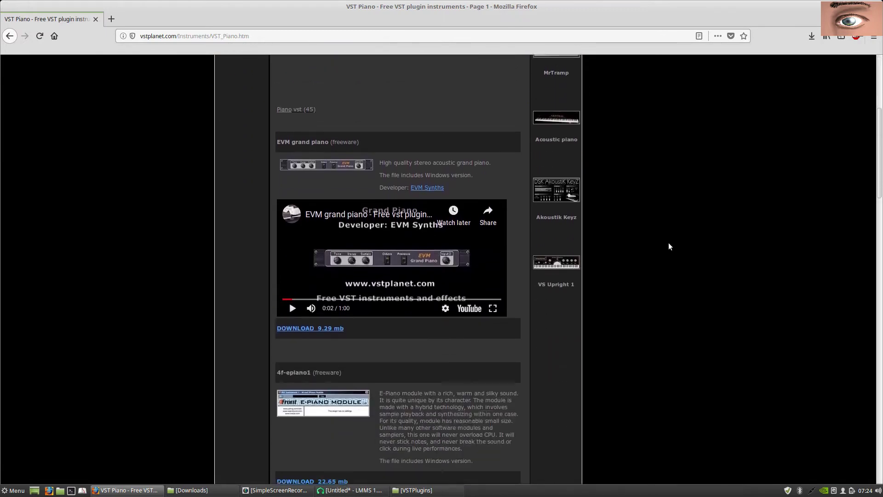
{"action": "scroll", "coordinate": [669, 245], "scroll_direction": "down", "scroll_amount": 3}
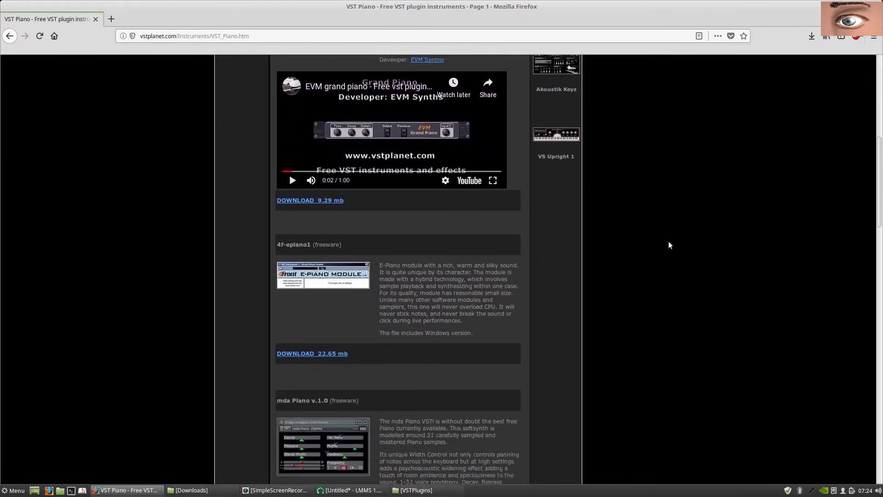
{"action": "scroll", "coordinate": [513, 301], "scroll_direction": "down", "scroll_amount": 2}
{"action": "scroll", "coordinate": [512, 301], "scroll_direction": "up", "scroll_amount": 1}
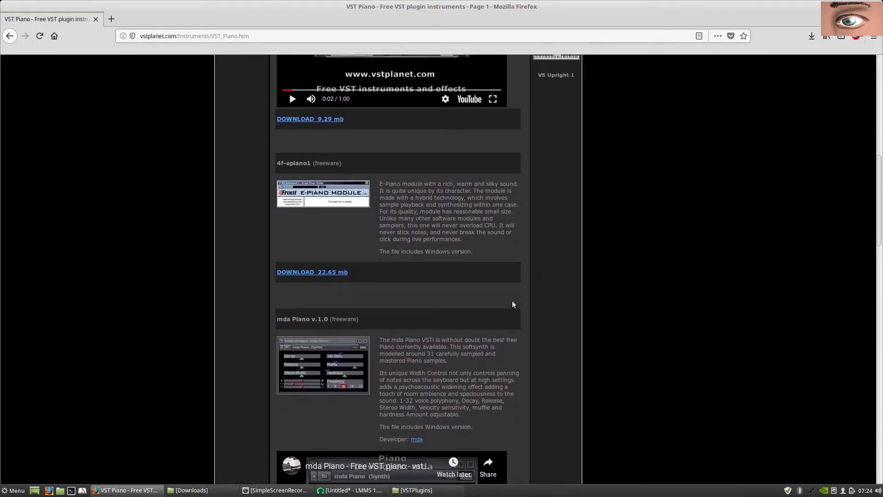
{"action": "scroll", "coordinate": [513, 304], "scroll_direction": "down", "scroll_amount": 4}
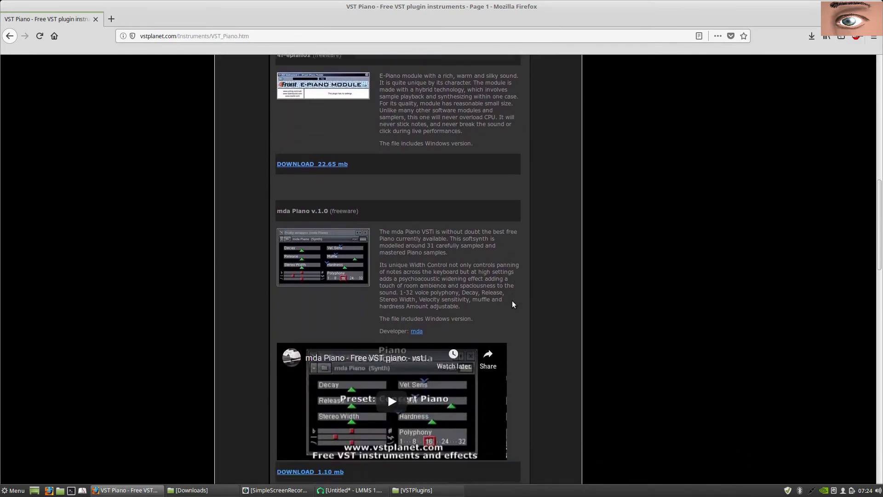
{"action": "scroll", "coordinate": [513, 304], "scroll_direction": "down", "scroll_amount": 2}
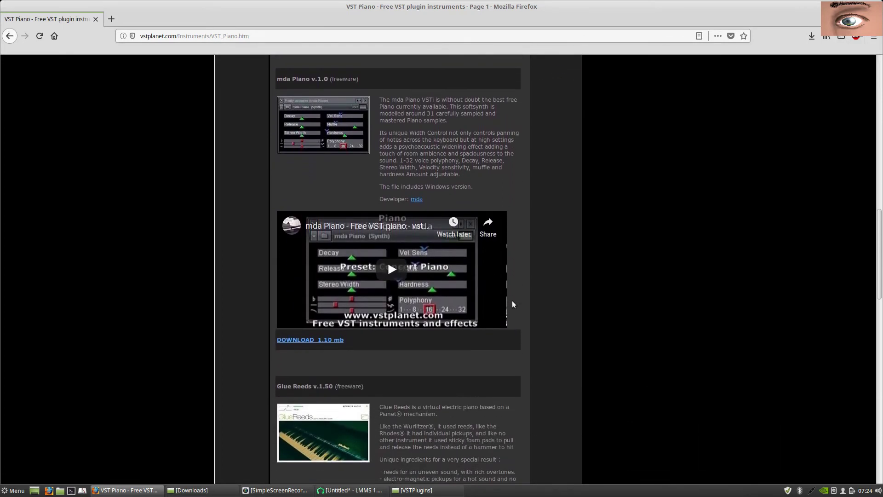
{"action": "scroll", "coordinate": [512, 300], "scroll_direction": "up", "scroll_amount": 8}
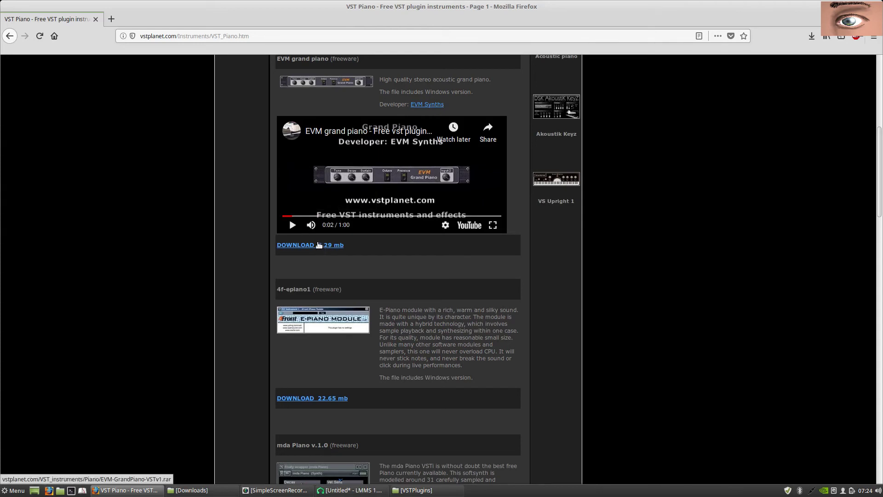
{"action": "left_click", "coordinate": [812, 36]}
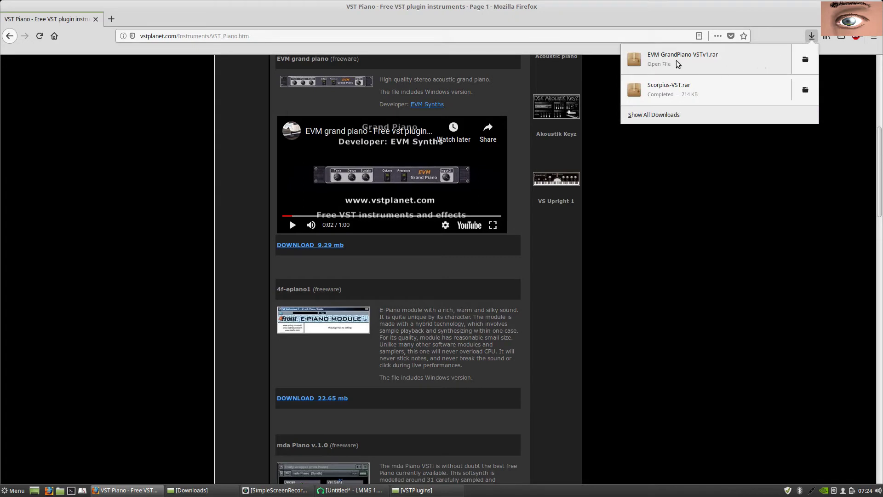
{"action": "left_click", "coordinate": [805, 60]}
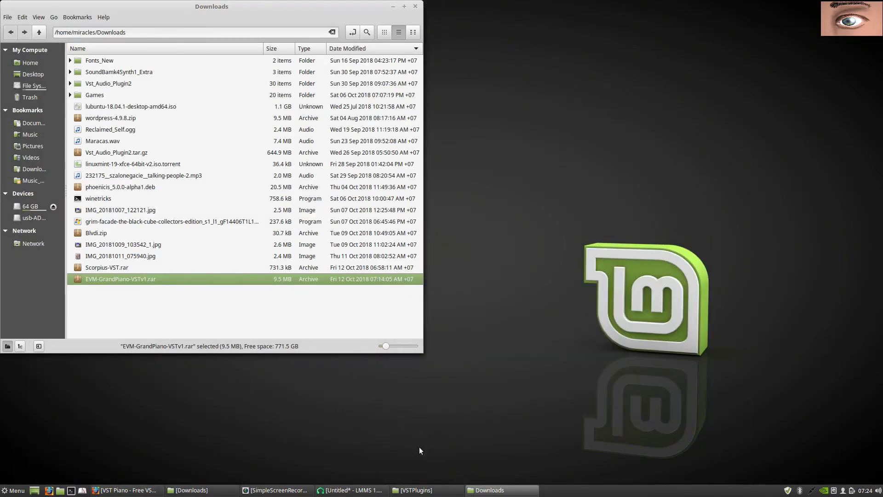
Move EVM-GrandPiano-VSTv1.rar from Downloads into the VSTPlugins window placed beside it.
{"action": "left_click", "coordinate": [414, 490]}
{"action": "left_click_drag", "start_coordinate": [388, 74], "coordinate": [600, 7]}
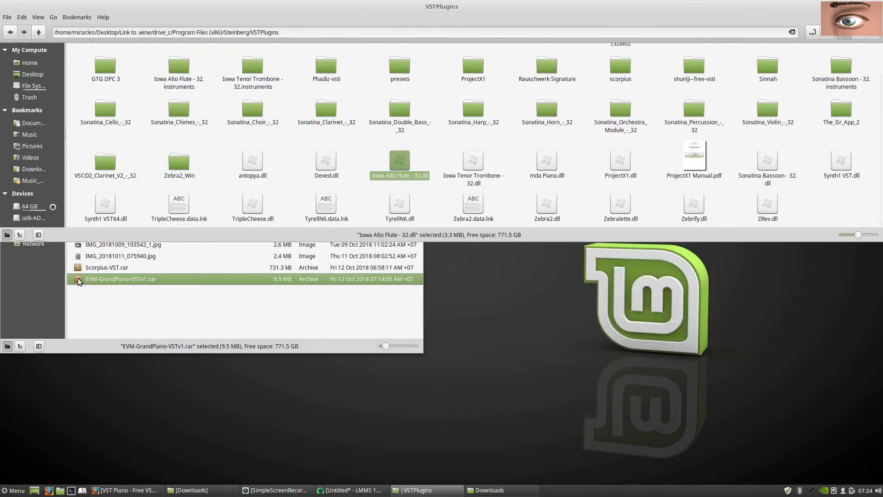
{"action": "left_click_drag", "start_coordinate": [78, 280], "coordinate": [587, 188]}
{"action": "left_click", "coordinate": [580, 184]}
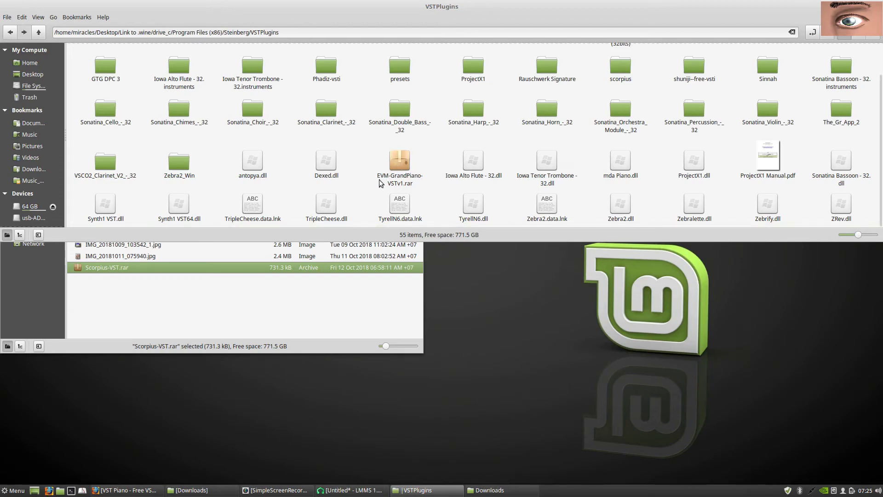
Extract EVM-GrandPiano-VSTv1.rar inside VSTPlugins and move the archive back to Downloads.
{"action": "right_click", "coordinate": [398, 160]}
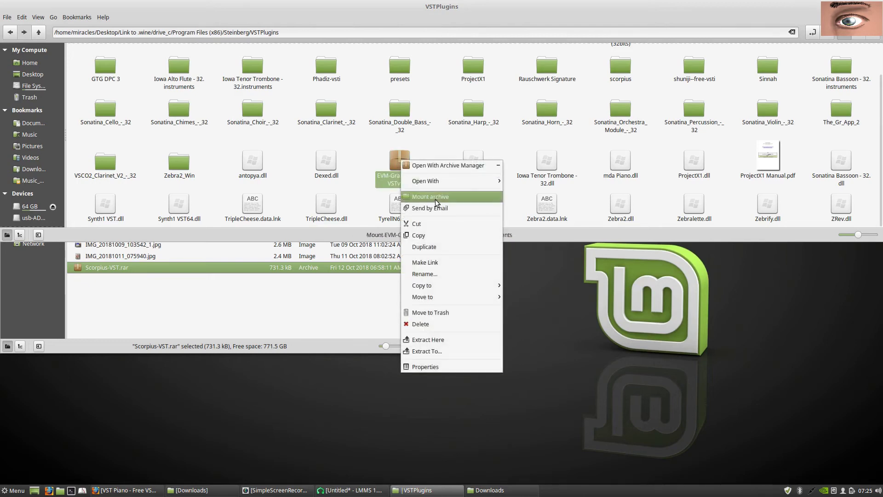
{"action": "left_click", "coordinate": [443, 339]}
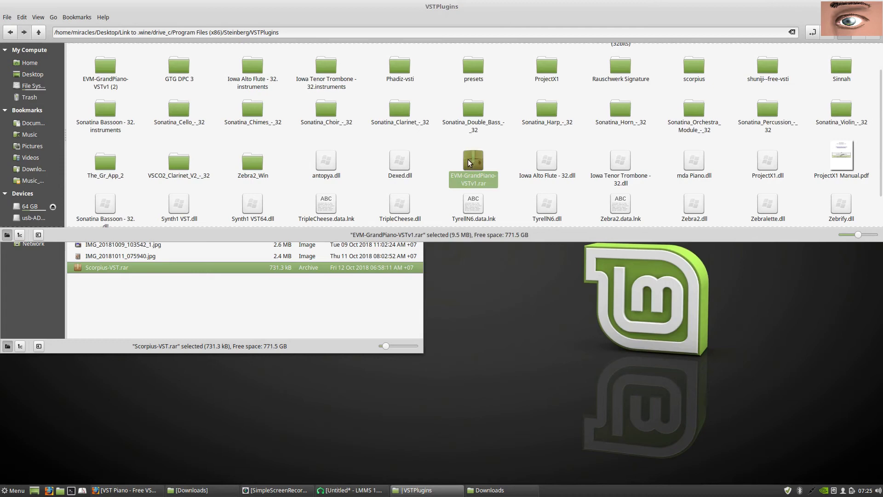
{"action": "left_click_drag", "start_coordinate": [469, 158], "coordinate": [245, 300]}
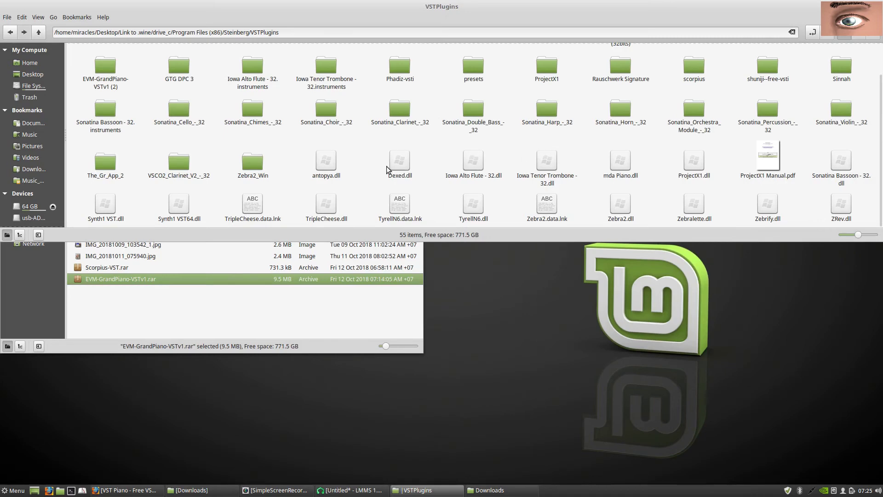
Permanently delete the duplicate EVM-GrandPiano-VSTv1 (2) folder and minimize VSTPlugins.
{"action": "scroll", "coordinate": [387, 167], "scroll_direction": "up", "scroll_amount": 1}
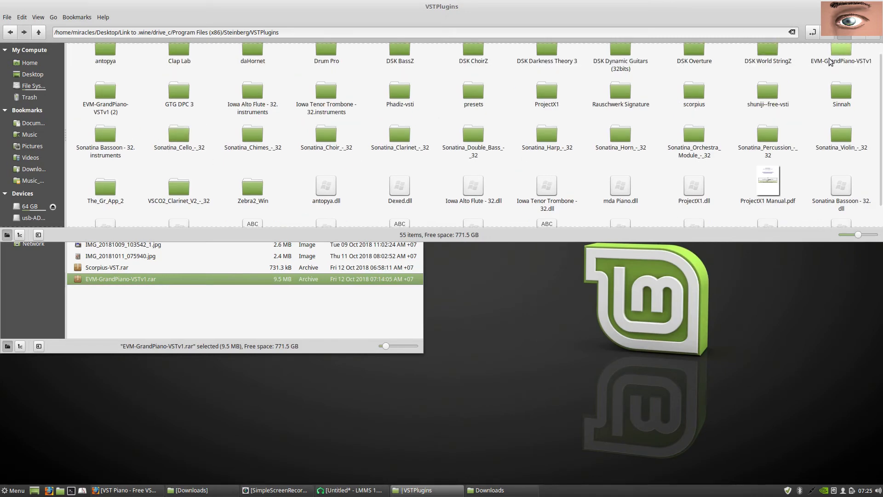
{"action": "right_click", "coordinate": [104, 91]}
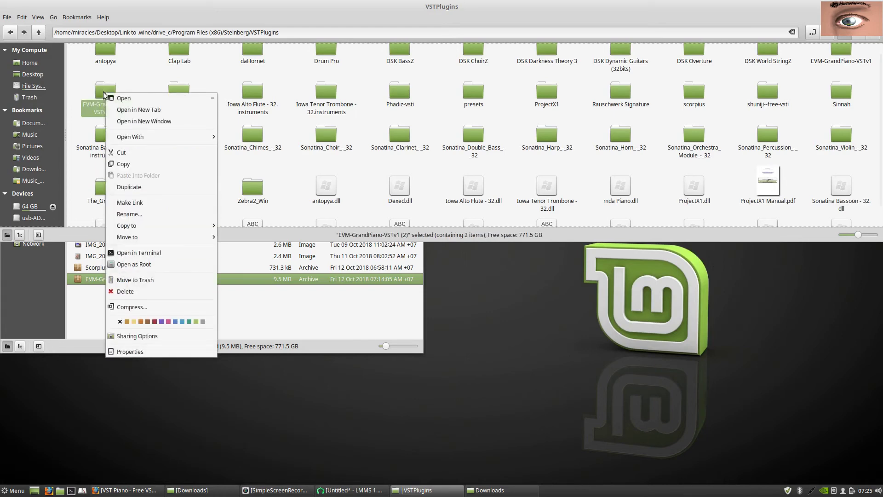
{"action": "left_click", "coordinate": [125, 289]}
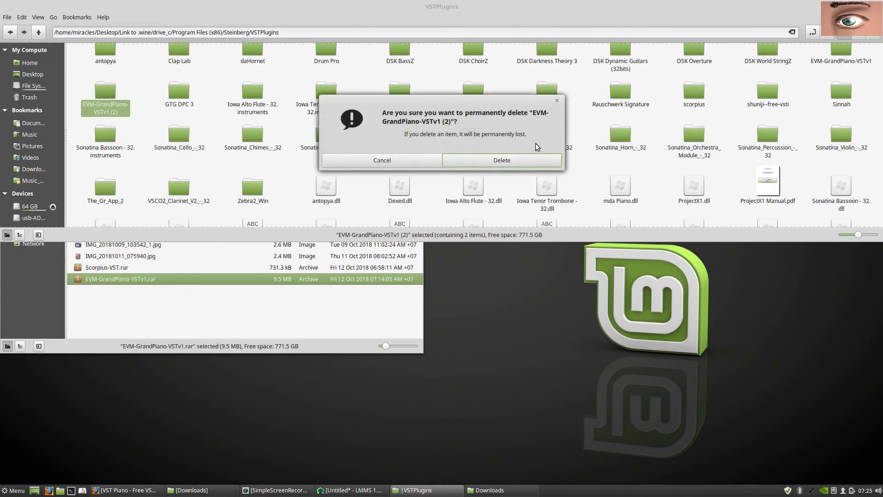
{"action": "left_click", "coordinate": [522, 156]}
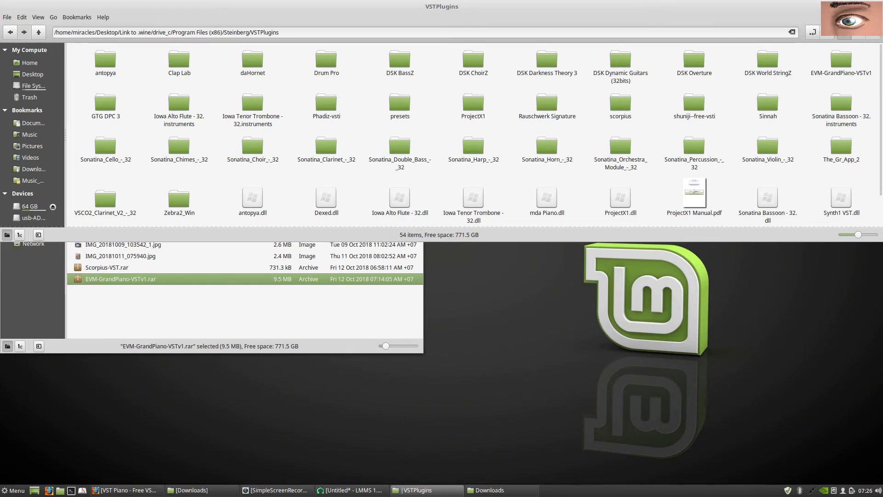
{"action": "left_click", "coordinate": [852, 7]}
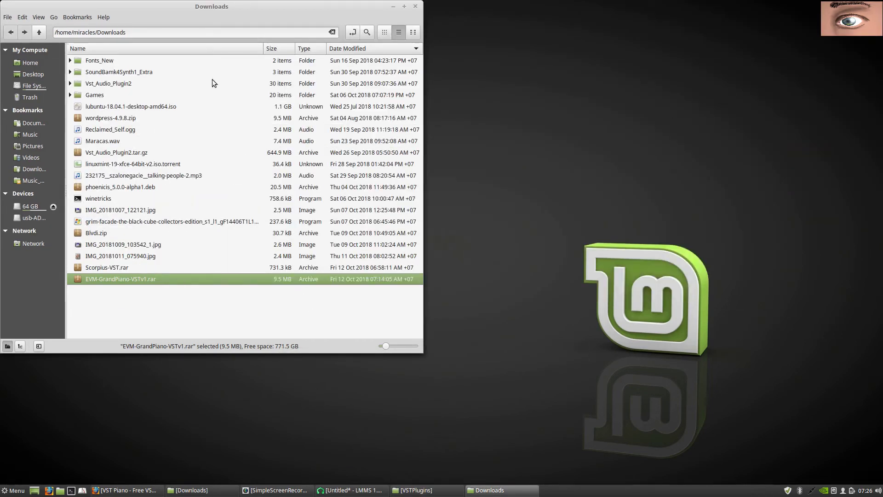
Move the Downloads window aside and minimize it to reveal the desktop.
{"action": "left_click_drag", "start_coordinate": [182, 3], "coordinate": [319, 28]}
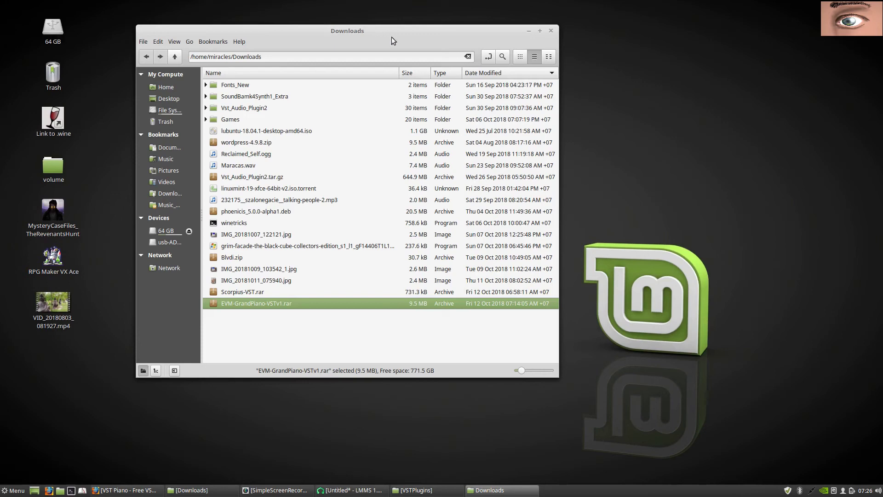
{"action": "left_click", "coordinate": [529, 31]}
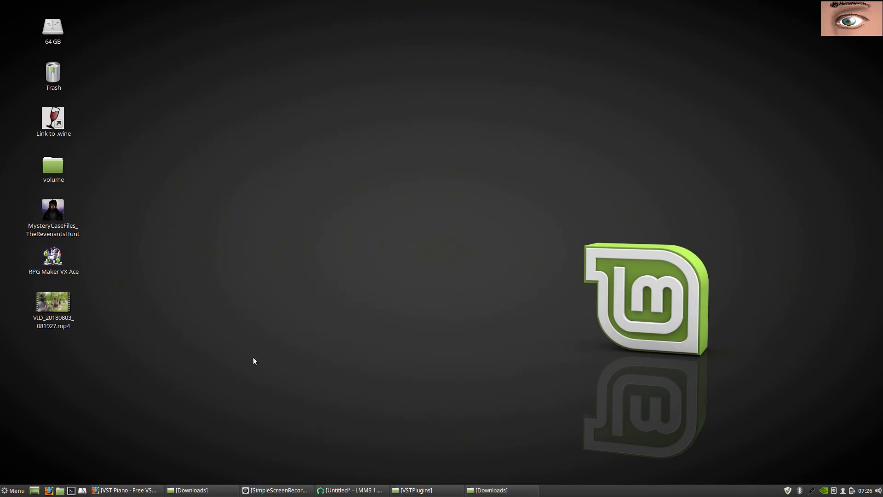
Bring LMMS back, maximize the Song-Editor and open the VeSTige instrument window, moving it aside.
{"action": "left_click", "coordinate": [342, 491]}
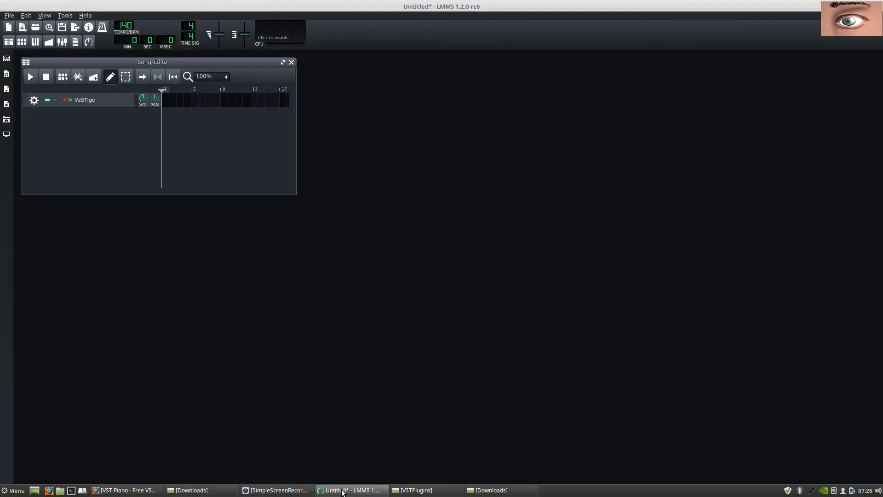
{"action": "left_click", "coordinate": [284, 62]}
{"action": "left_click", "coordinate": [76, 85]}
{"action": "left_click", "coordinate": [76, 85]}
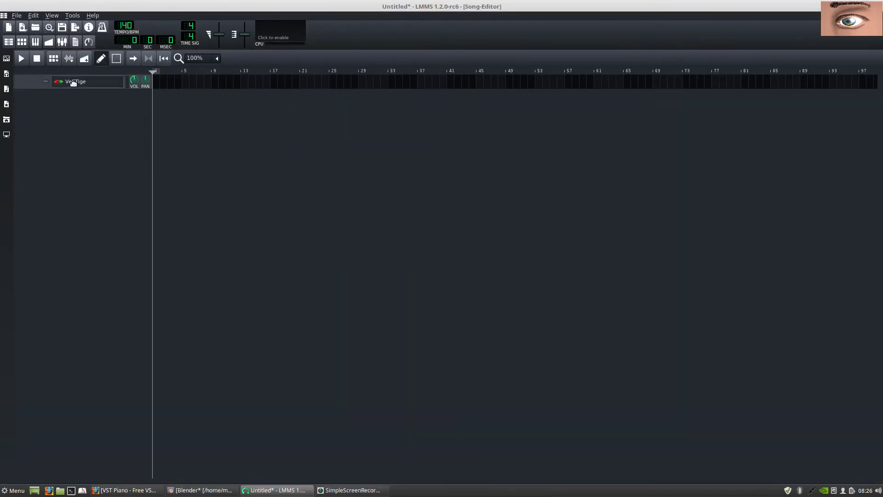
{"action": "left_click_drag", "start_coordinate": [370, 53], "coordinate": [250, 180]}
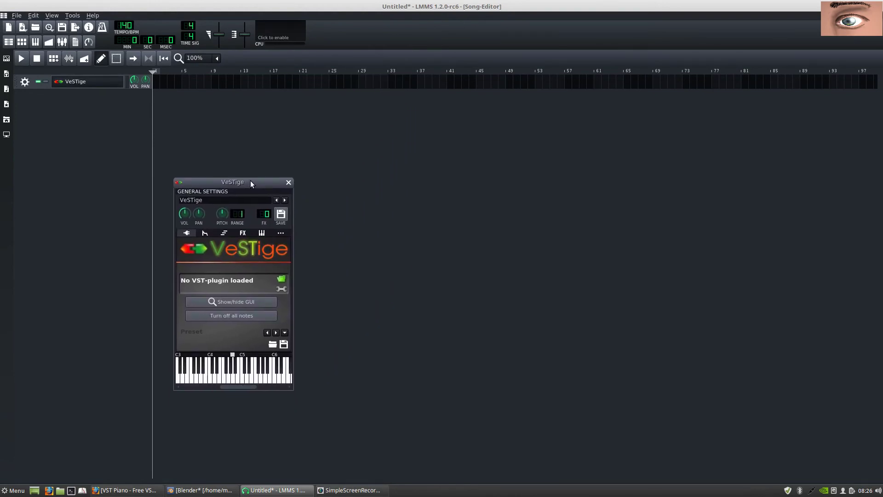
Load EVM Grand Piano.dll from the EVM-GrandPiano-VSTv1 folder into VeSTige.
{"action": "left_click", "coordinate": [281, 279]}
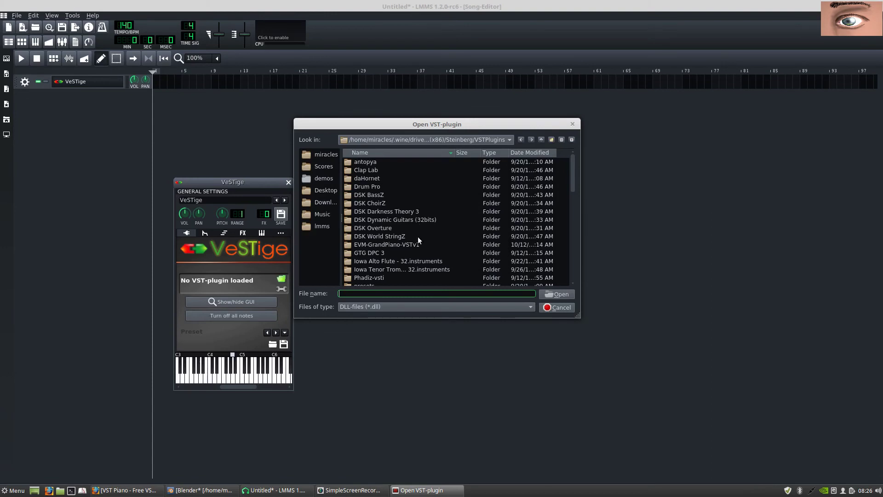
{"action": "double_click", "coordinate": [404, 245]}
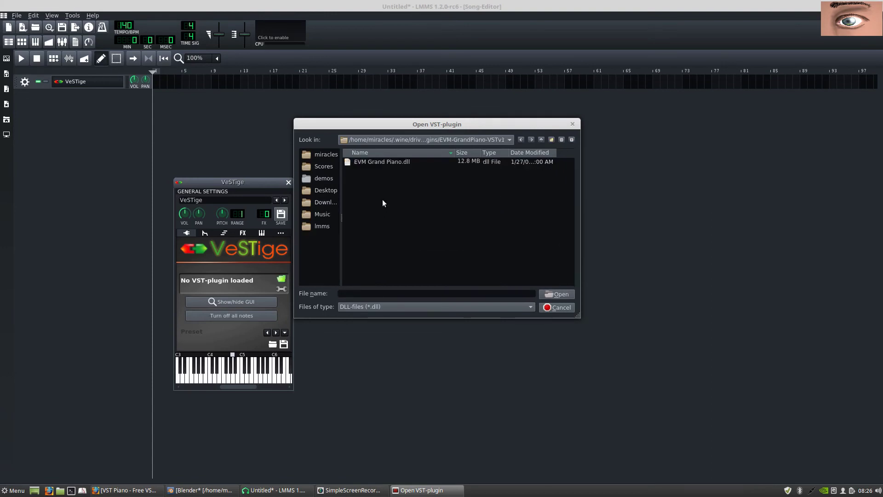
{"action": "left_click", "coordinate": [384, 162]}
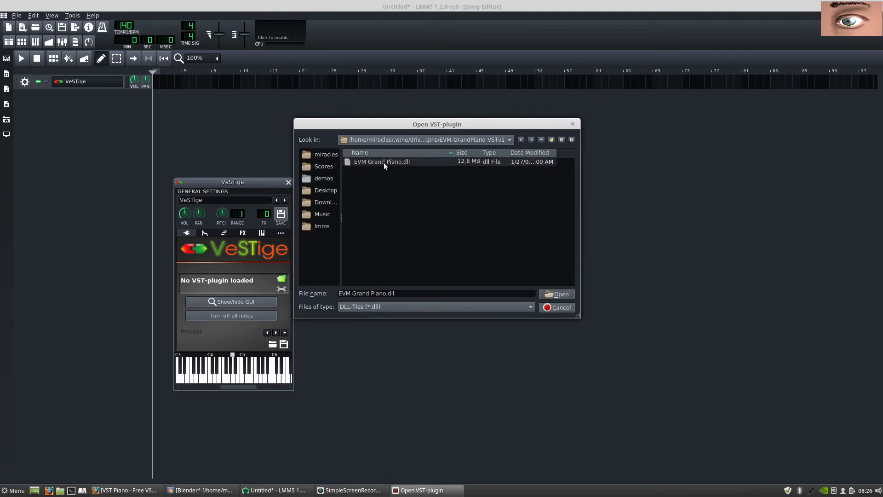
{"action": "double_click", "coordinate": [384, 162]}
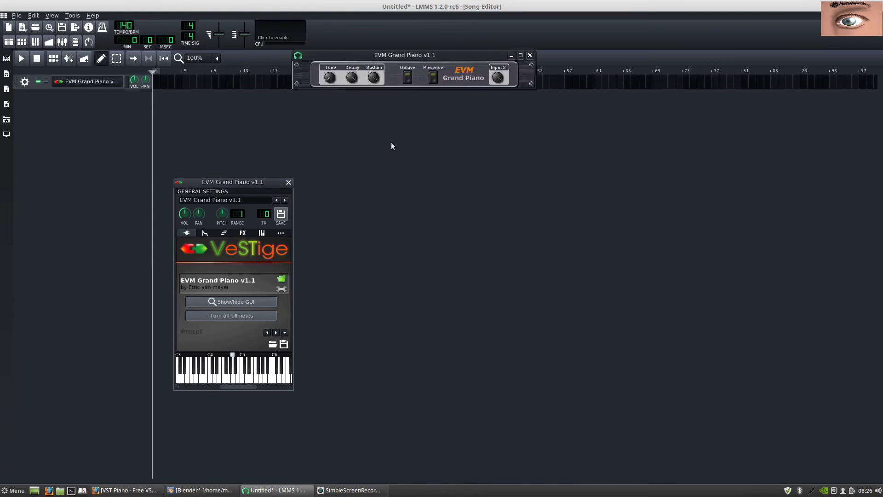
Test-play several keys, including a two-note chord, then close the EVM GUI and instrument window.
{"action": "left_click_drag", "start_coordinate": [396, 55], "coordinate": [451, 194]}
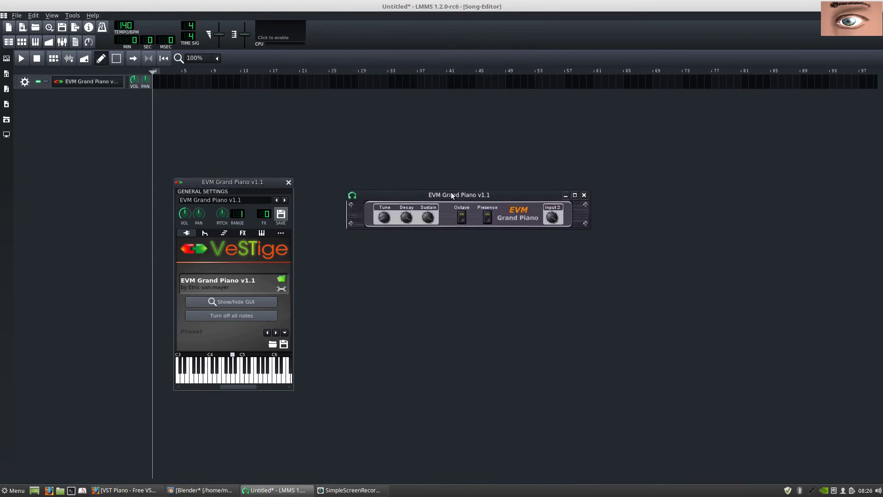
{"action": "left_click", "coordinate": [251, 381]}
{"action": "left_click", "coordinate": [243, 381]}
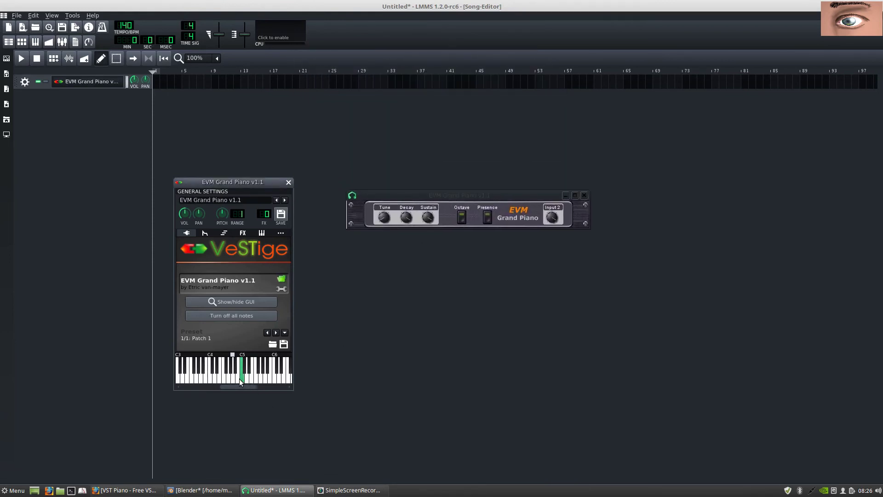
{"action": "left_click", "coordinate": [226, 381]}
{"action": "left_click", "coordinate": [201, 380]}
{"action": "left_click", "coordinate": [234, 376]}
{"action": "left_click", "coordinate": [239, 370]}
{"action": "left_click", "coordinate": [583, 195]}
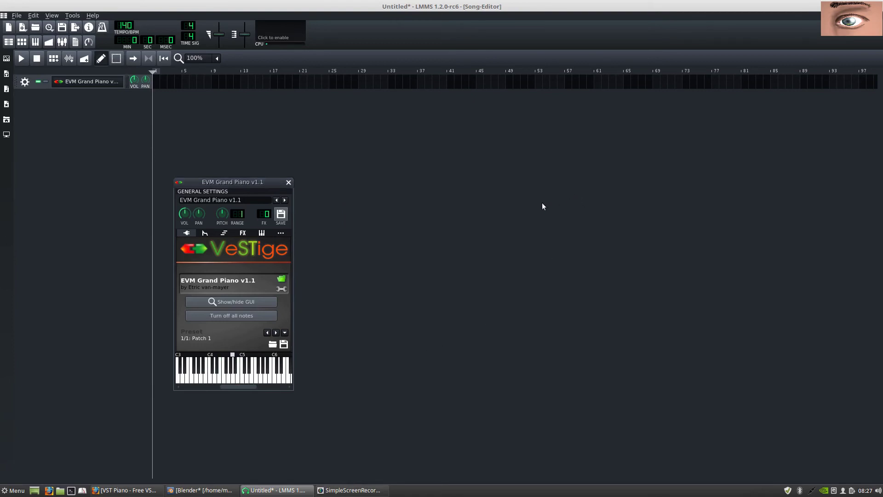
{"action": "left_click", "coordinate": [289, 183]}
Open the track's pattern in a maximized Piano-Roll.
{"action": "right_click", "coordinate": [156, 85]}
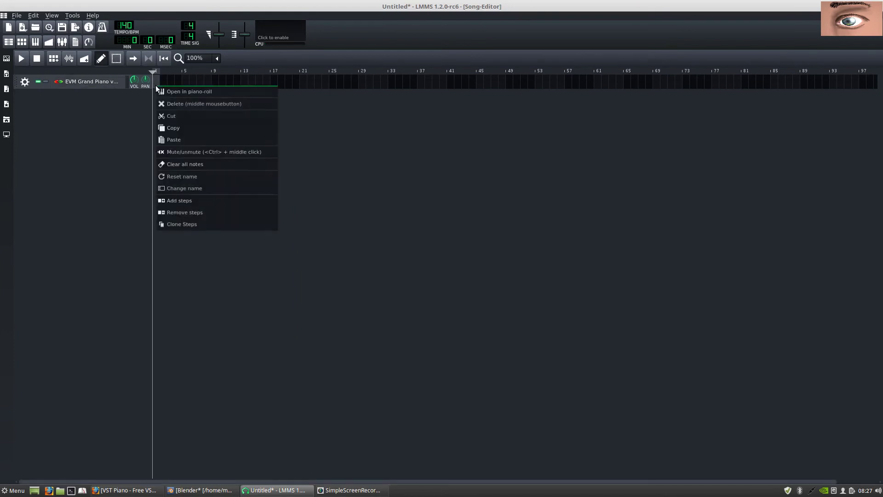
{"action": "left_click", "coordinate": [165, 92]}
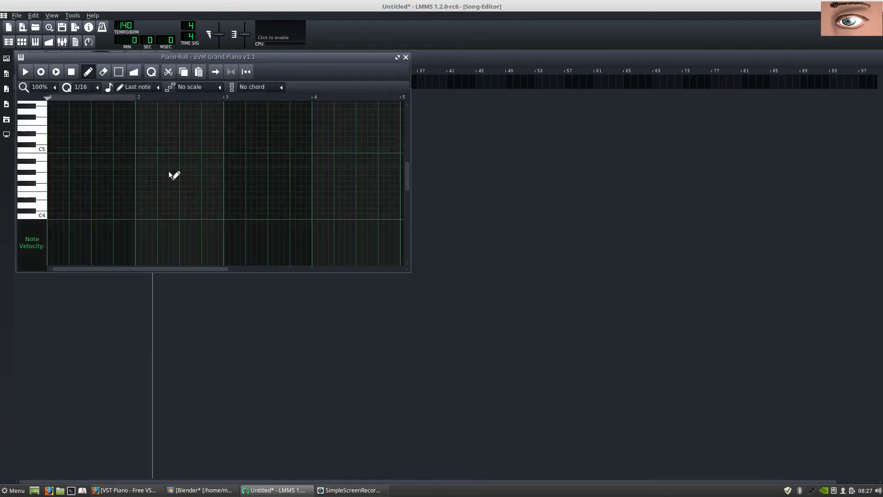
{"action": "left_click", "coordinate": [397, 57]}
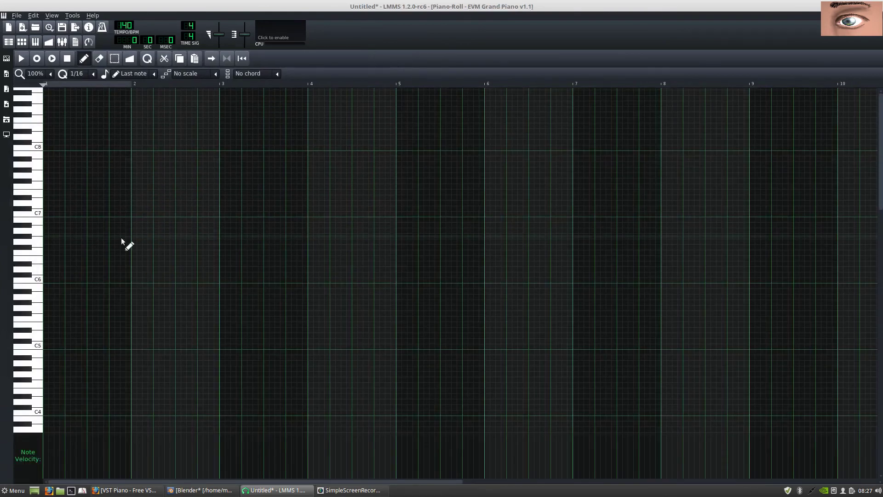
Draw the upper melody notes around C7 across bars 1 and 2, then preview them.
{"action": "left_click", "coordinate": [49, 214]}
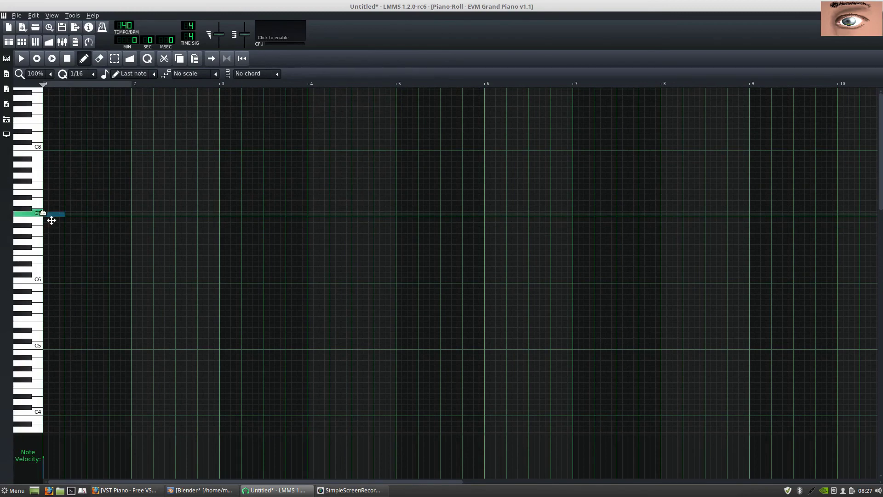
{"action": "left_click", "coordinate": [52, 186]}
{"action": "left_click", "coordinate": [72, 203]}
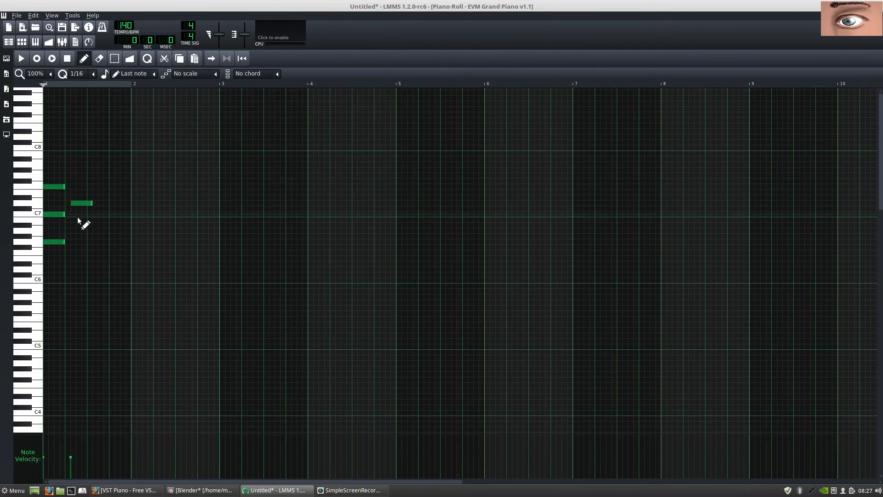
{"action": "left_click", "coordinate": [73, 225]}
{"action": "left_click", "coordinate": [106, 208]}
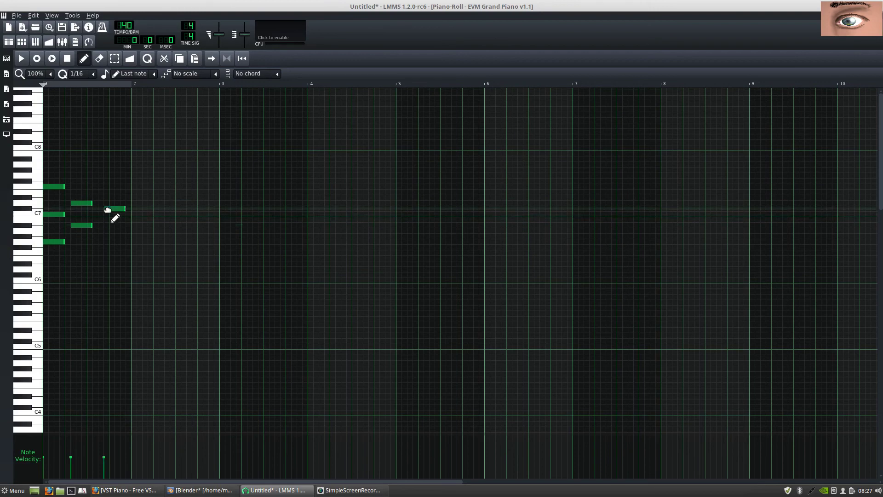
{"action": "left_click", "coordinate": [133, 192]}
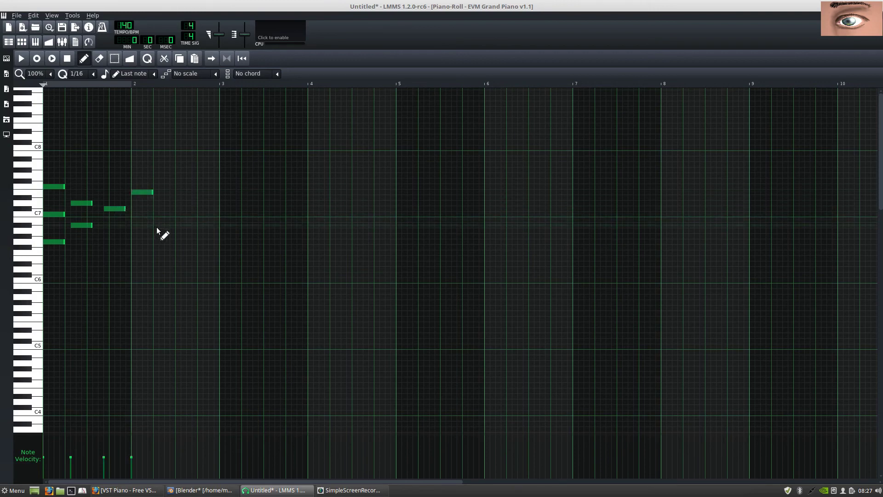
{"action": "left_click", "coordinate": [156, 225]}
{"action": "left_click", "coordinate": [183, 241]}
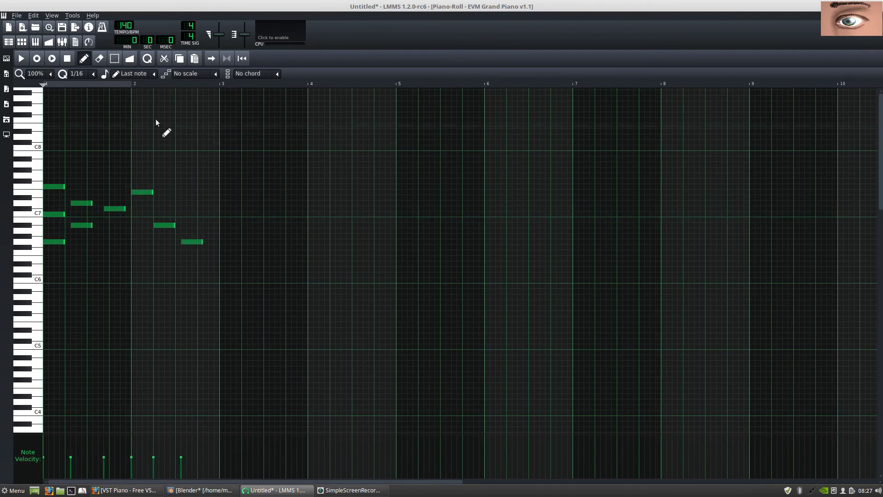
{"action": "key", "text": "space"}
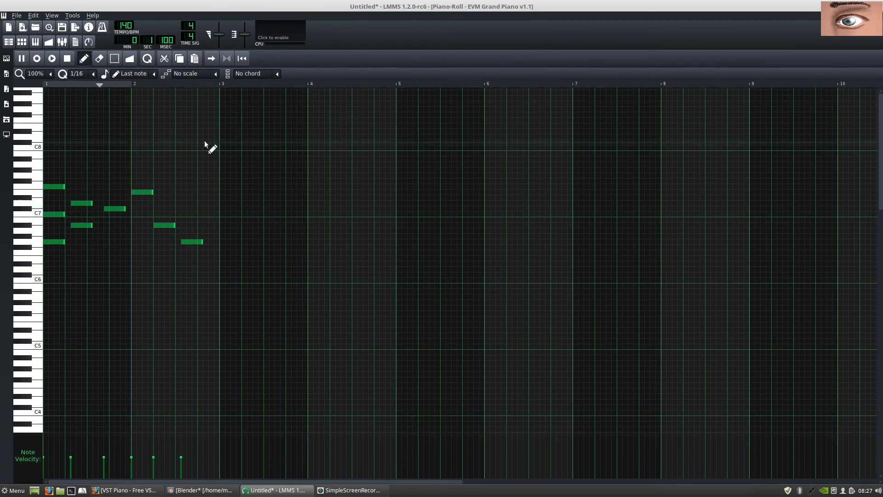
{"action": "left_click", "coordinate": [68, 59]}
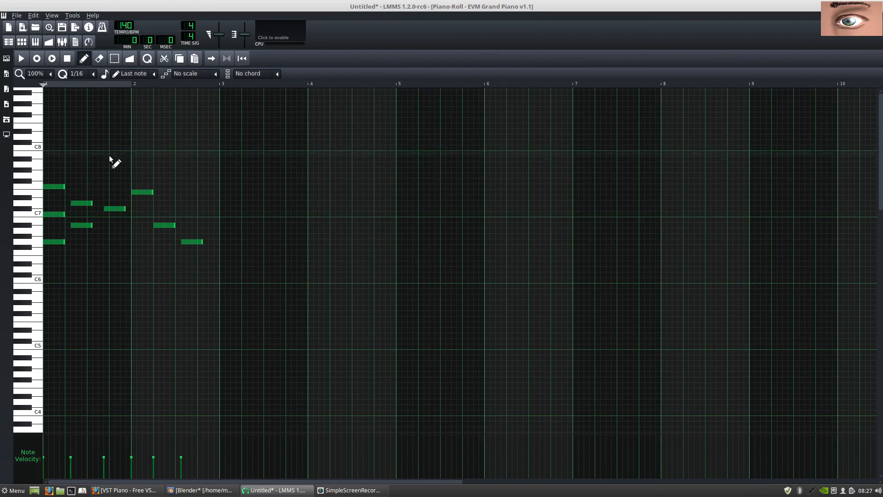
Add five lower notes around C5 in bars 1–2 and play the finished melody back.
{"action": "left_click", "coordinate": [51, 347]}
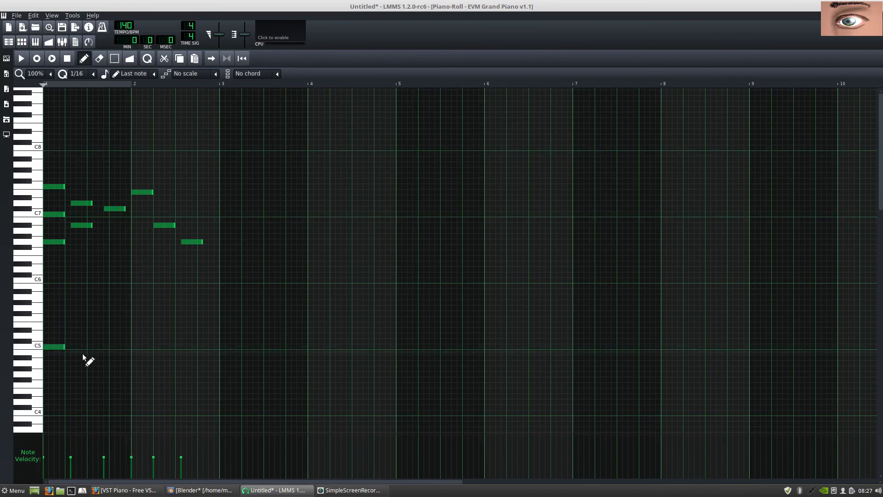
{"action": "left_click", "coordinate": [98, 358]}
{"action": "left_click", "coordinate": [124, 330]}
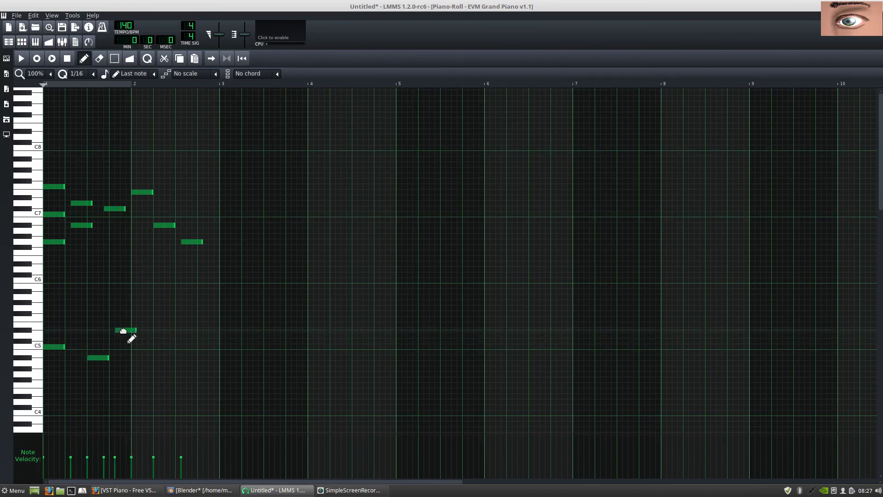
{"action": "left_click", "coordinate": [164, 368]}
{"action": "left_click", "coordinate": [207, 330]}
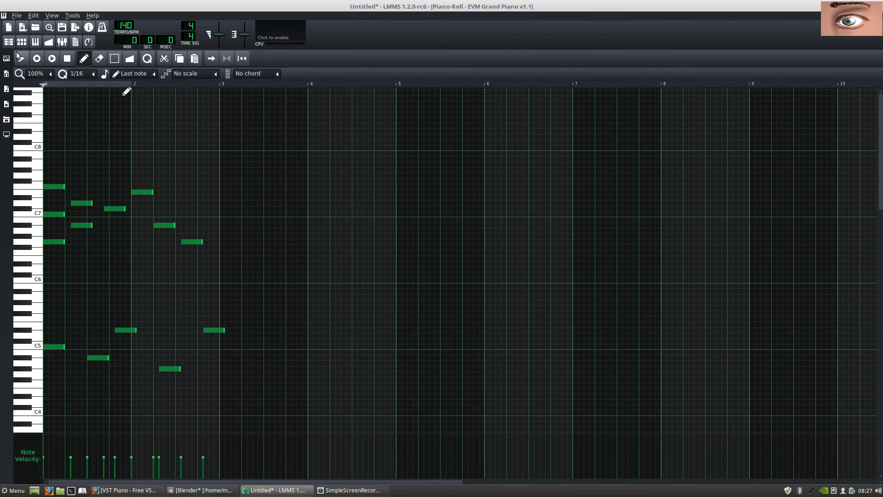
{"action": "left_click", "coordinate": [21, 58]}
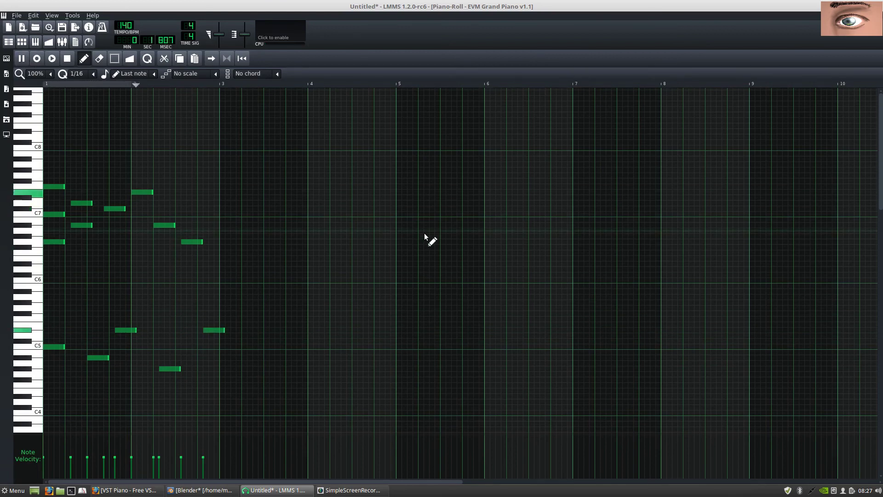
{"action": "left_click", "coordinate": [68, 57]}
Switch from the Piano-Roll back to the Song-Editor.
{"action": "left_click", "coordinate": [16, 16]}
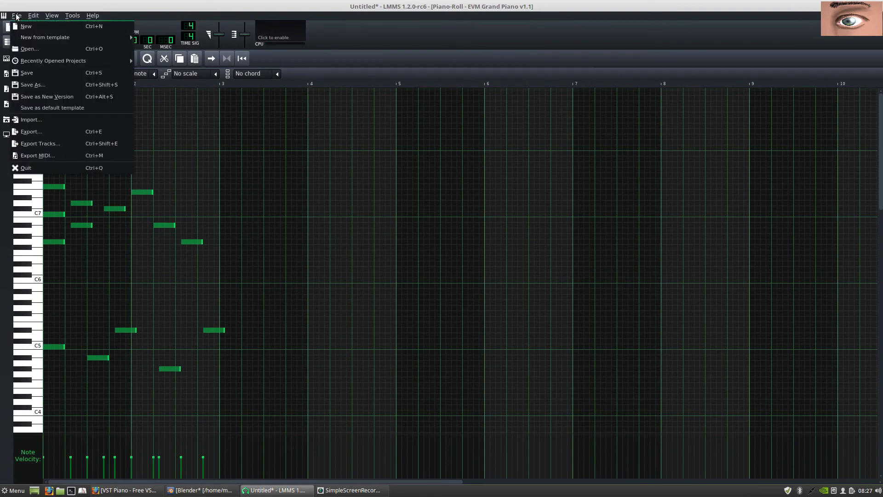
{"action": "left_click", "coordinate": [16, 16]}
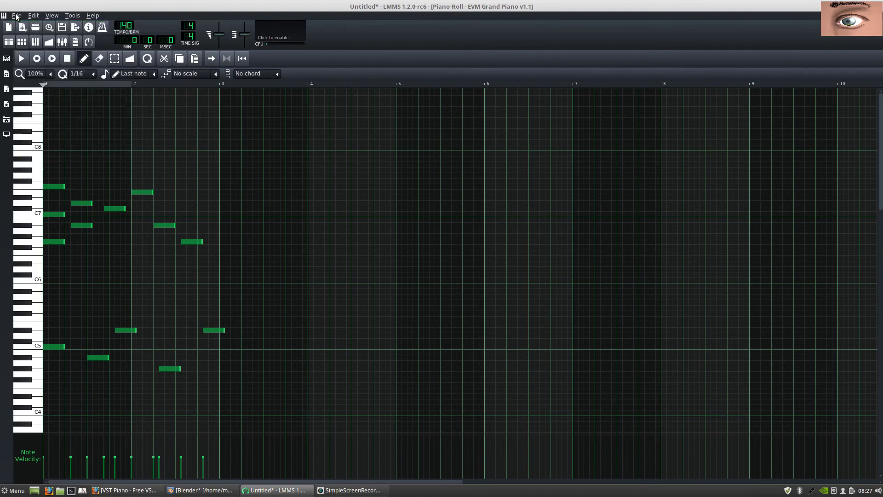
{"action": "left_click", "coordinate": [8, 41]}
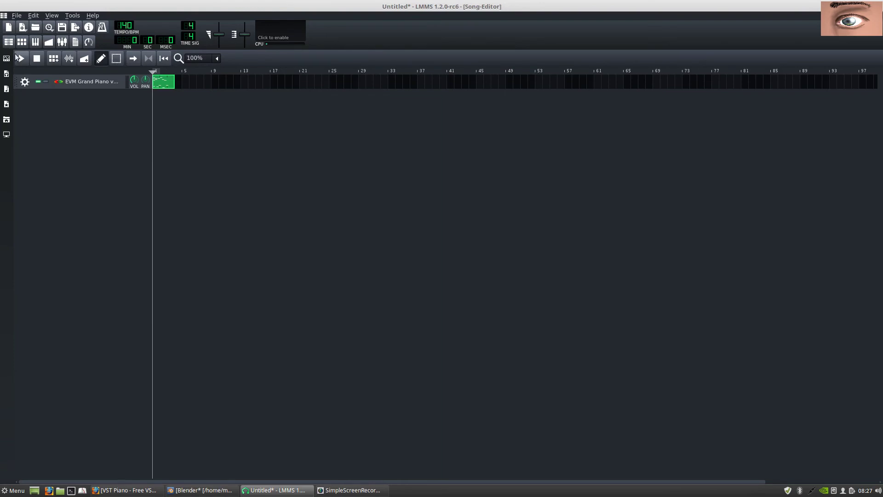
Save the project as 'test' in the Music folder.
{"action": "left_click", "coordinate": [16, 15]}
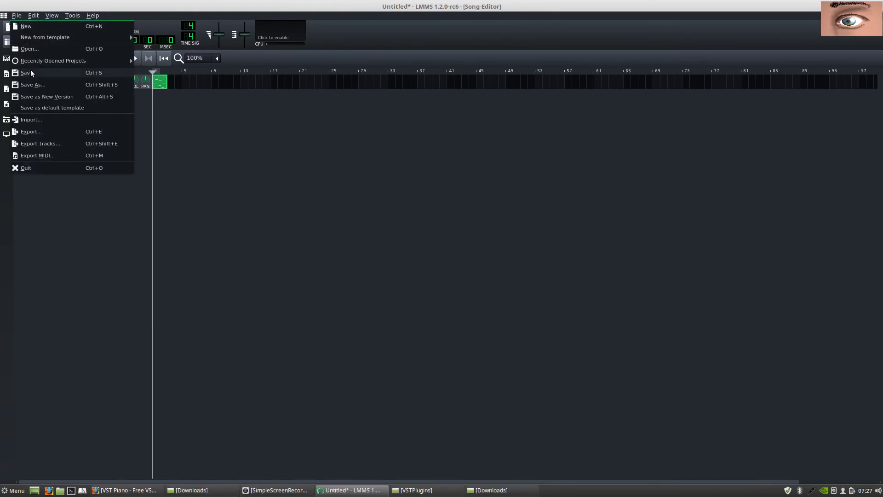
{"action": "left_click", "coordinate": [31, 70]}
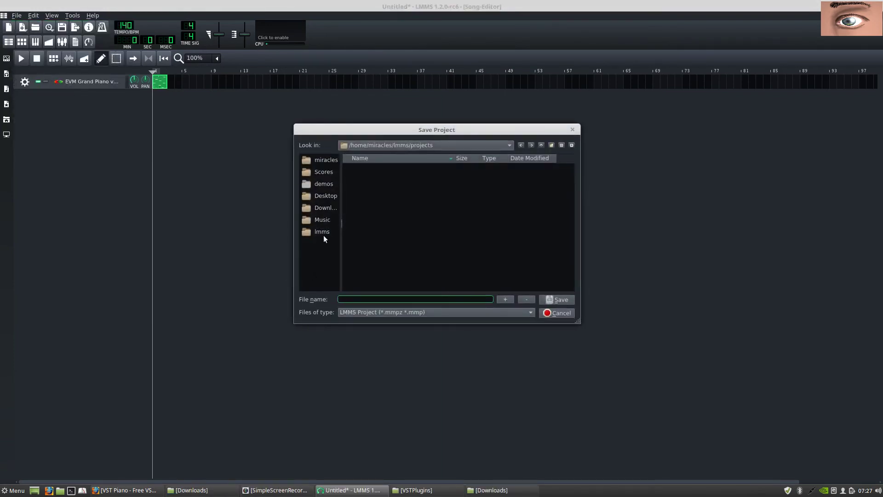
{"action": "left_click", "coordinate": [322, 220]}
{"action": "left_click", "coordinate": [366, 298]}
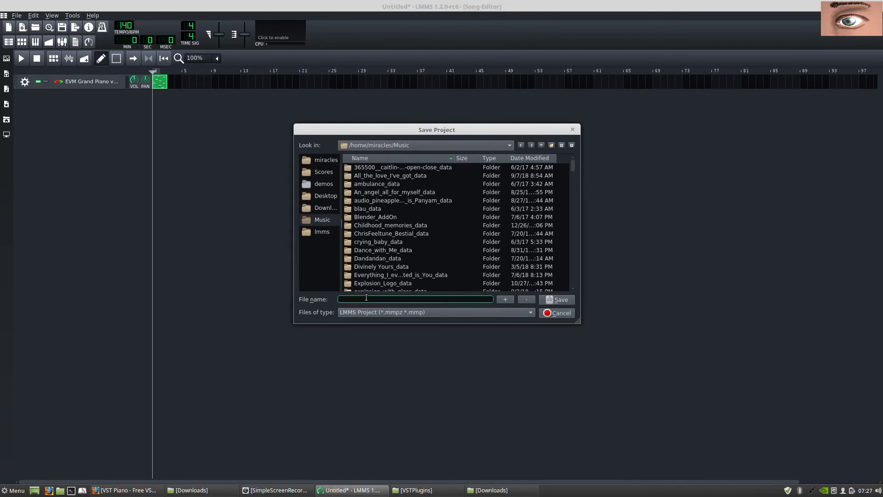
{"action": "type", "text": "test"}
{"action": "left_click", "coordinate": [554, 299]}
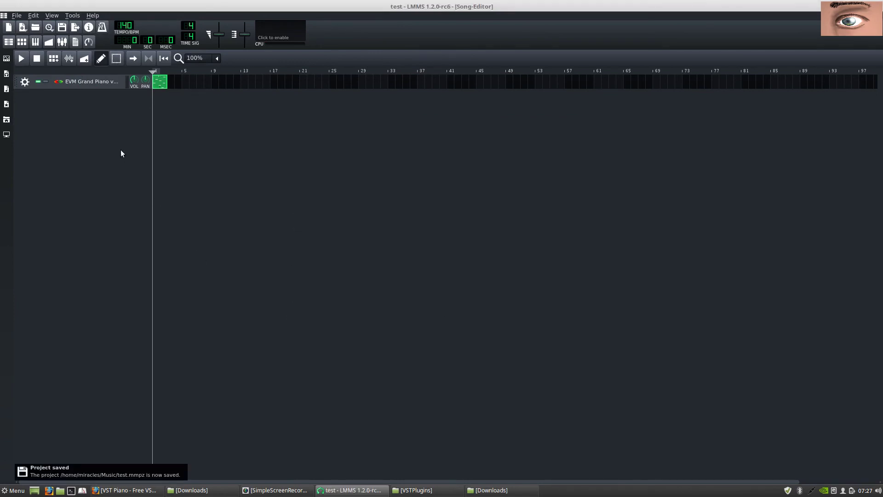